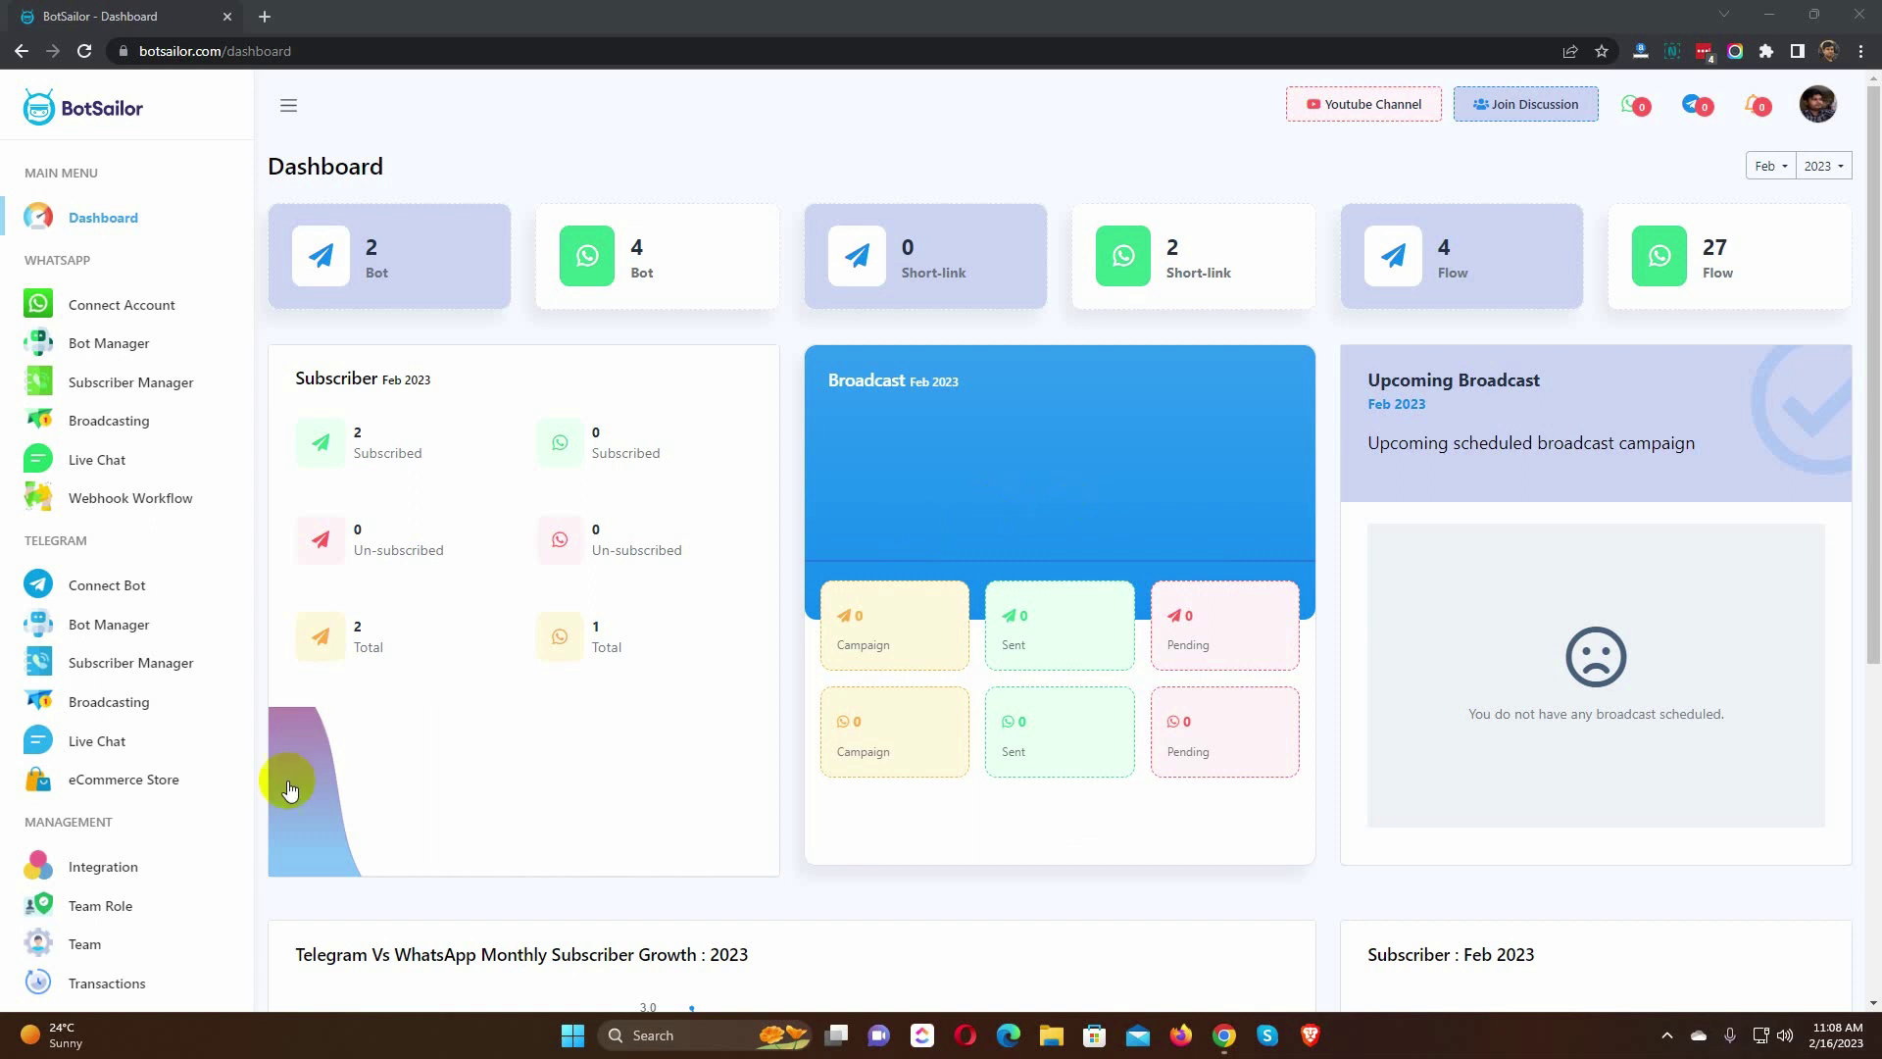
Show the E-commerce integration profiles (WooCommerce Store, Shopify Store), previewing and closing the new-profile form.
click(104, 869)
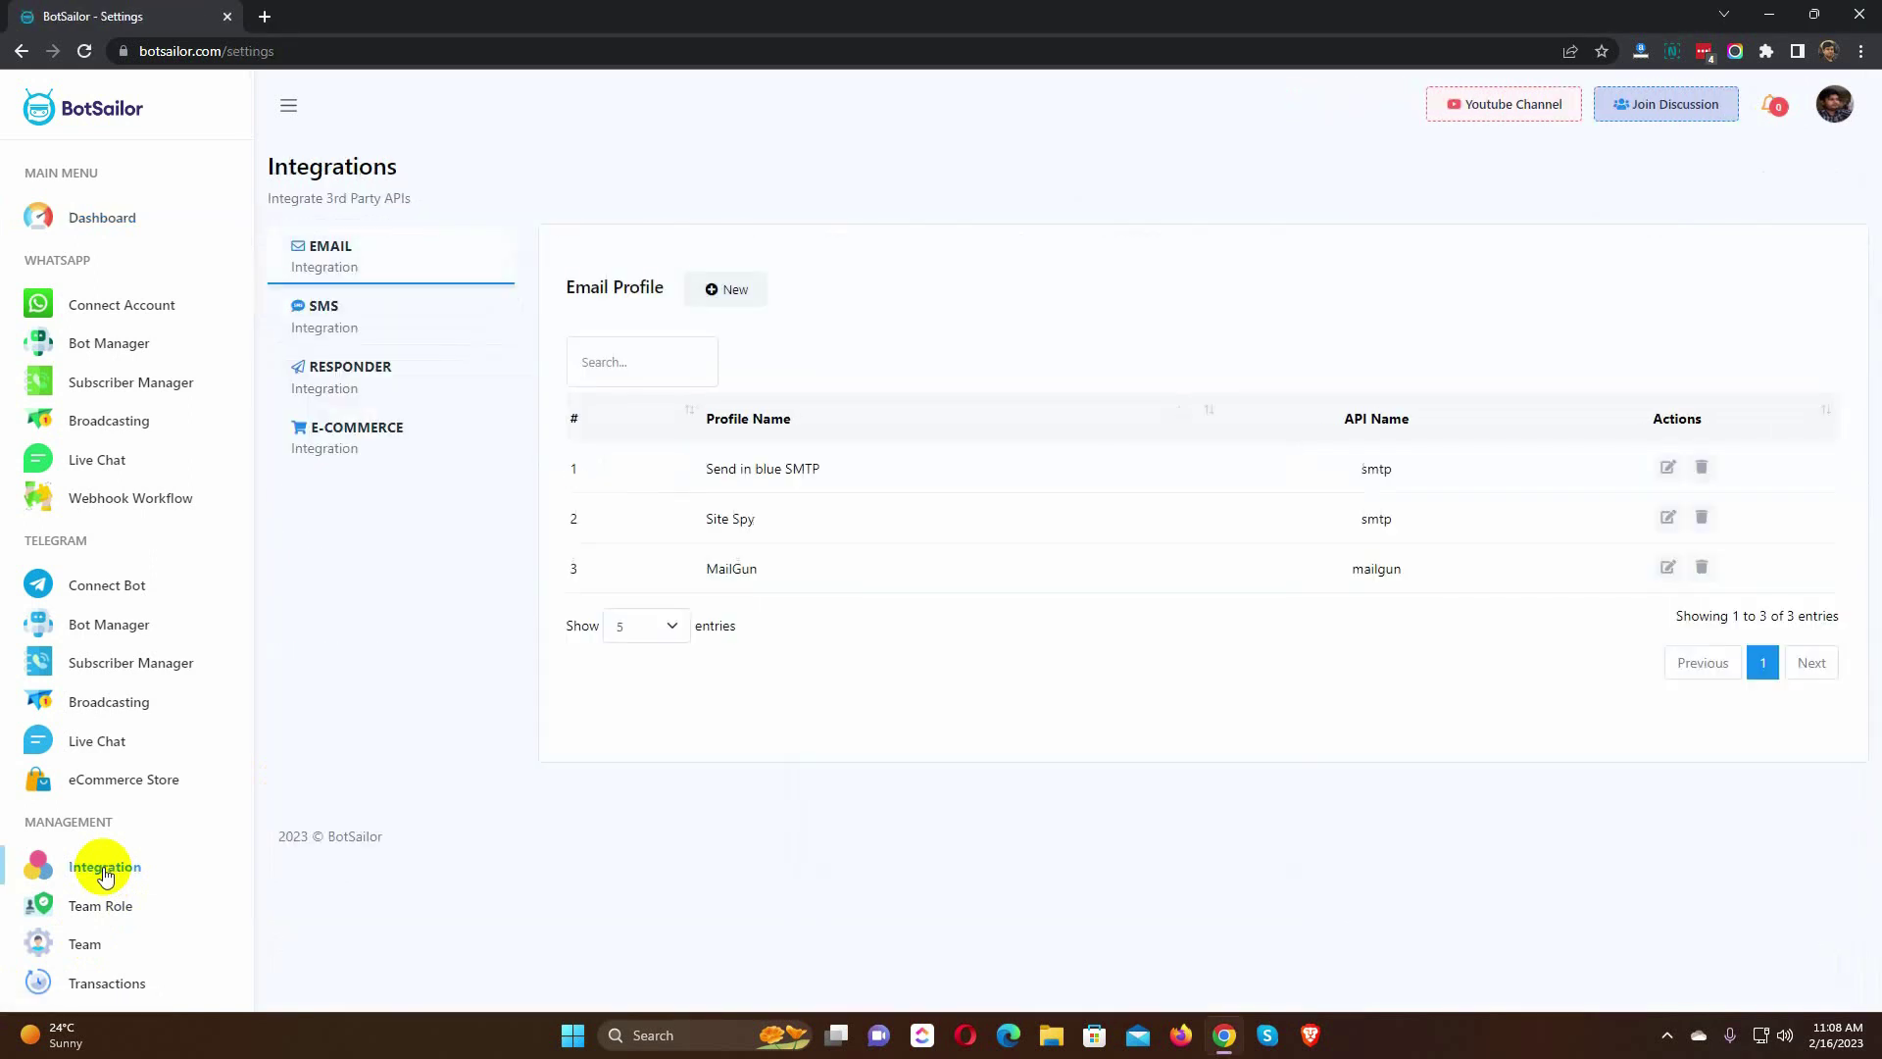
click(358, 446)
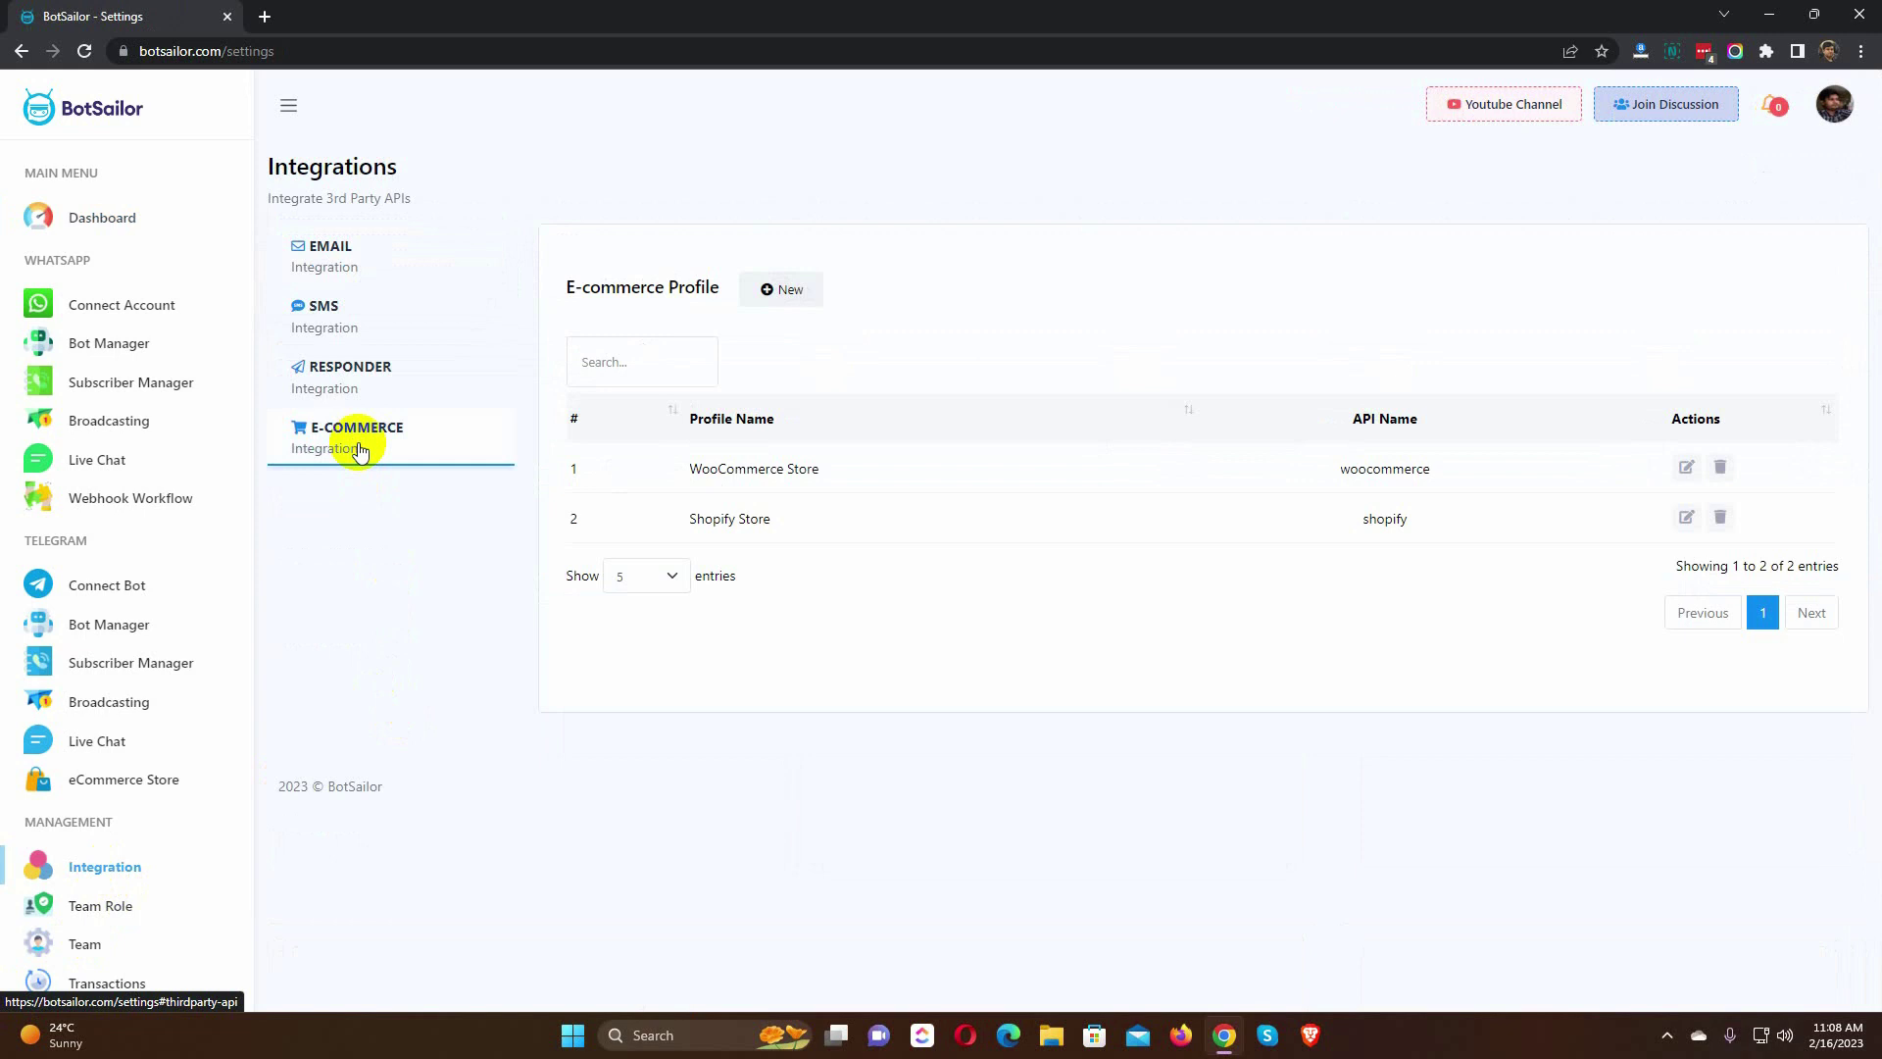
click(794, 293)
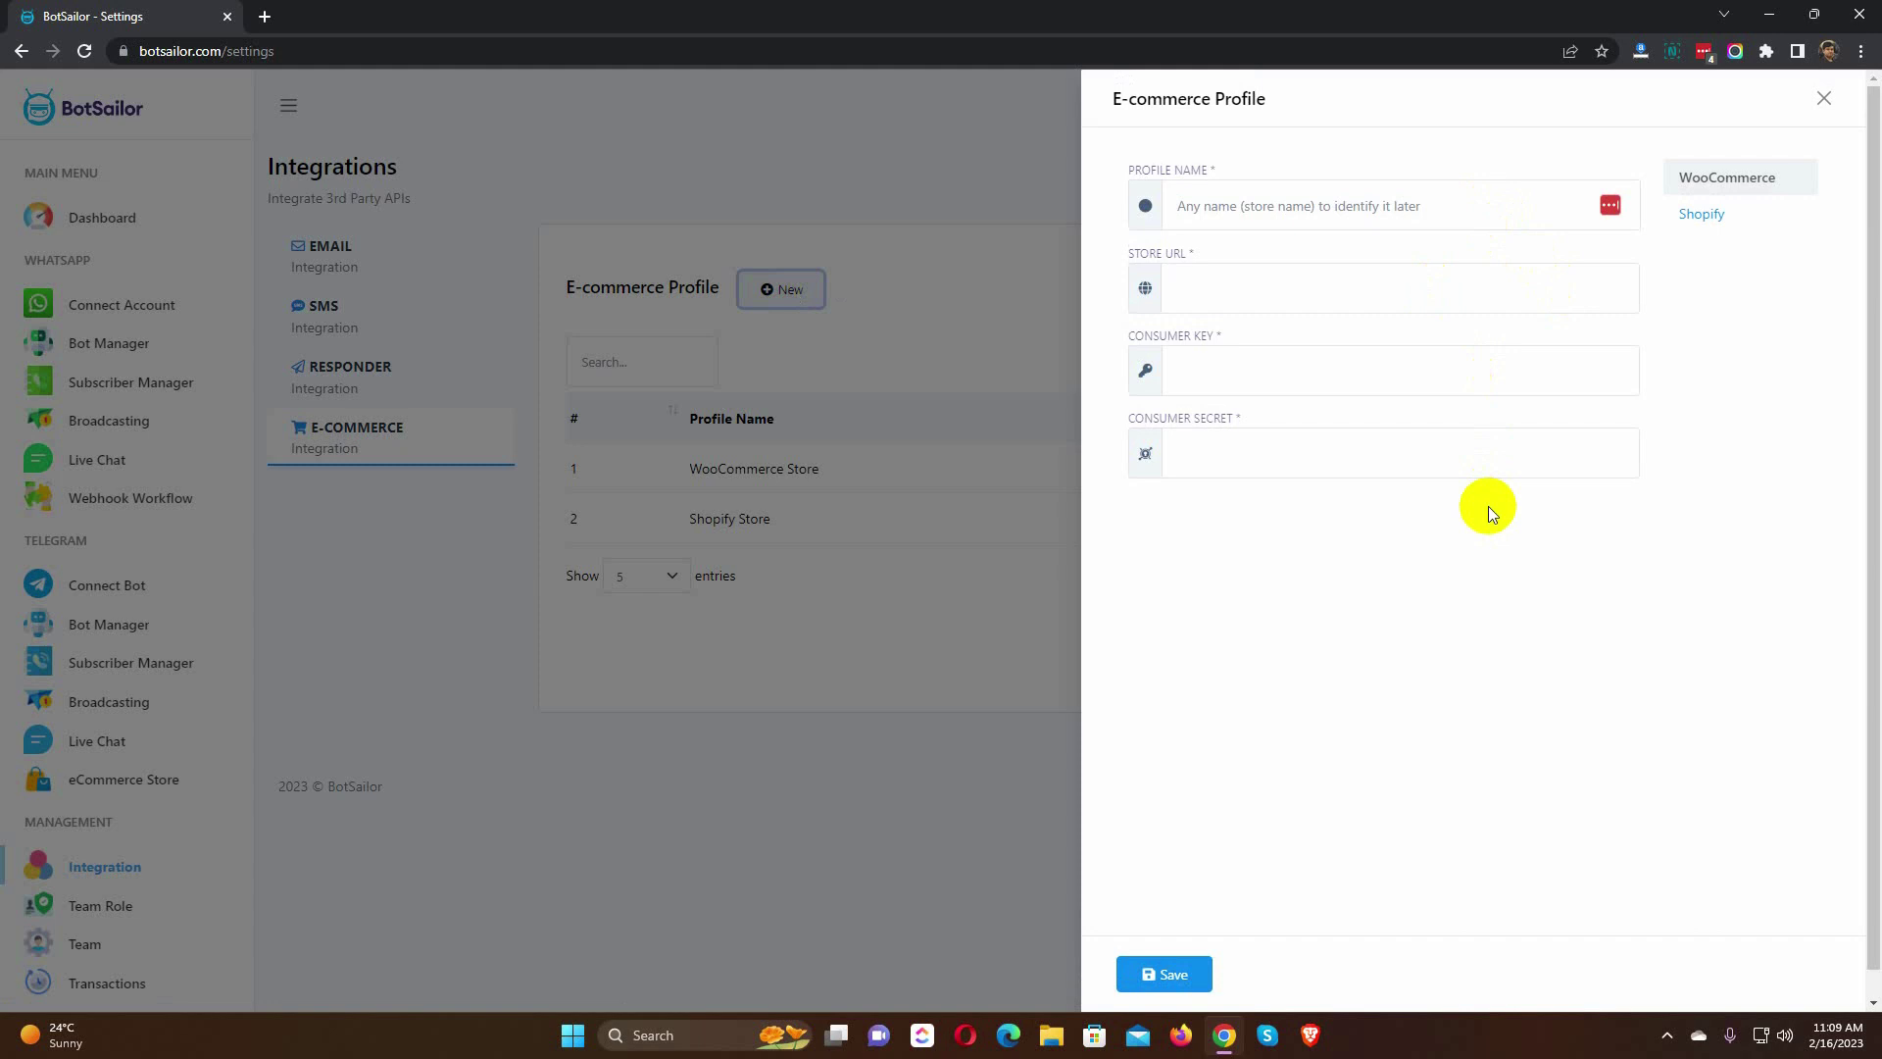
click(1823, 98)
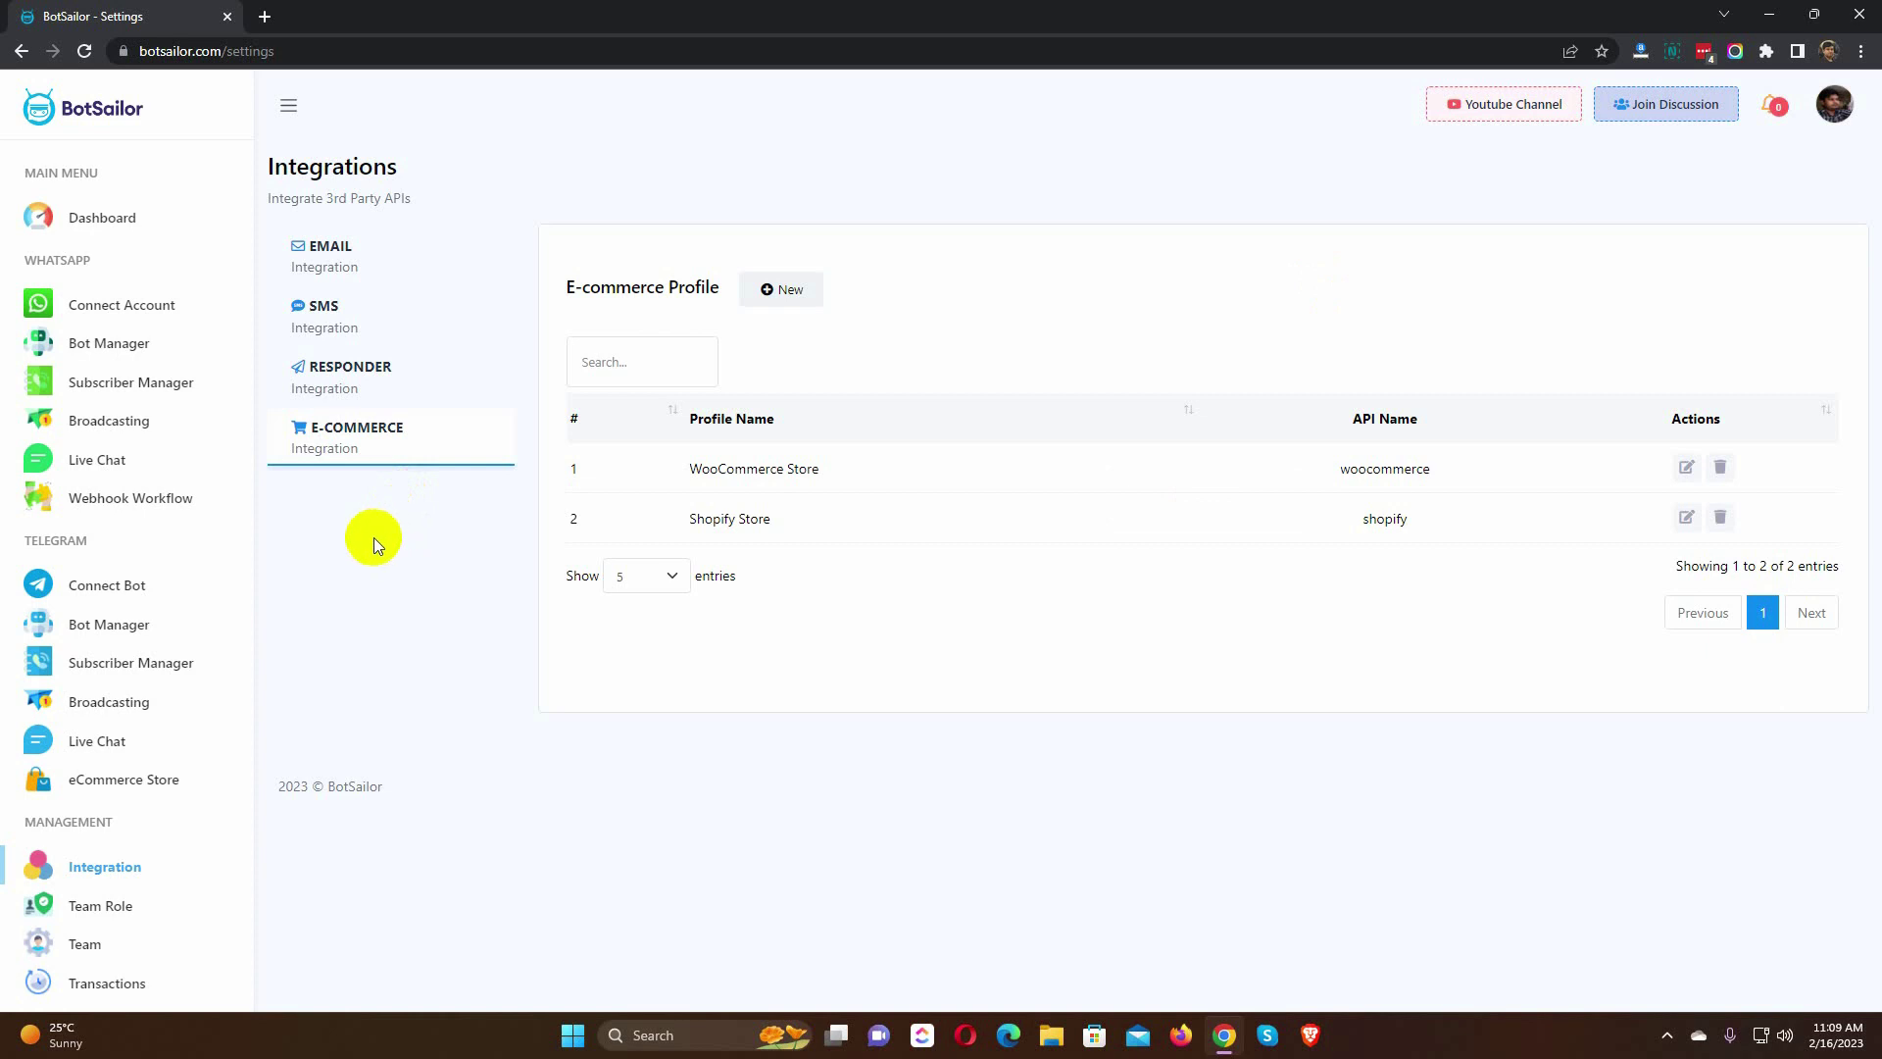
Open the Chatbotzzz Support bot's message templates and preview the new-template form.
click(117, 343)
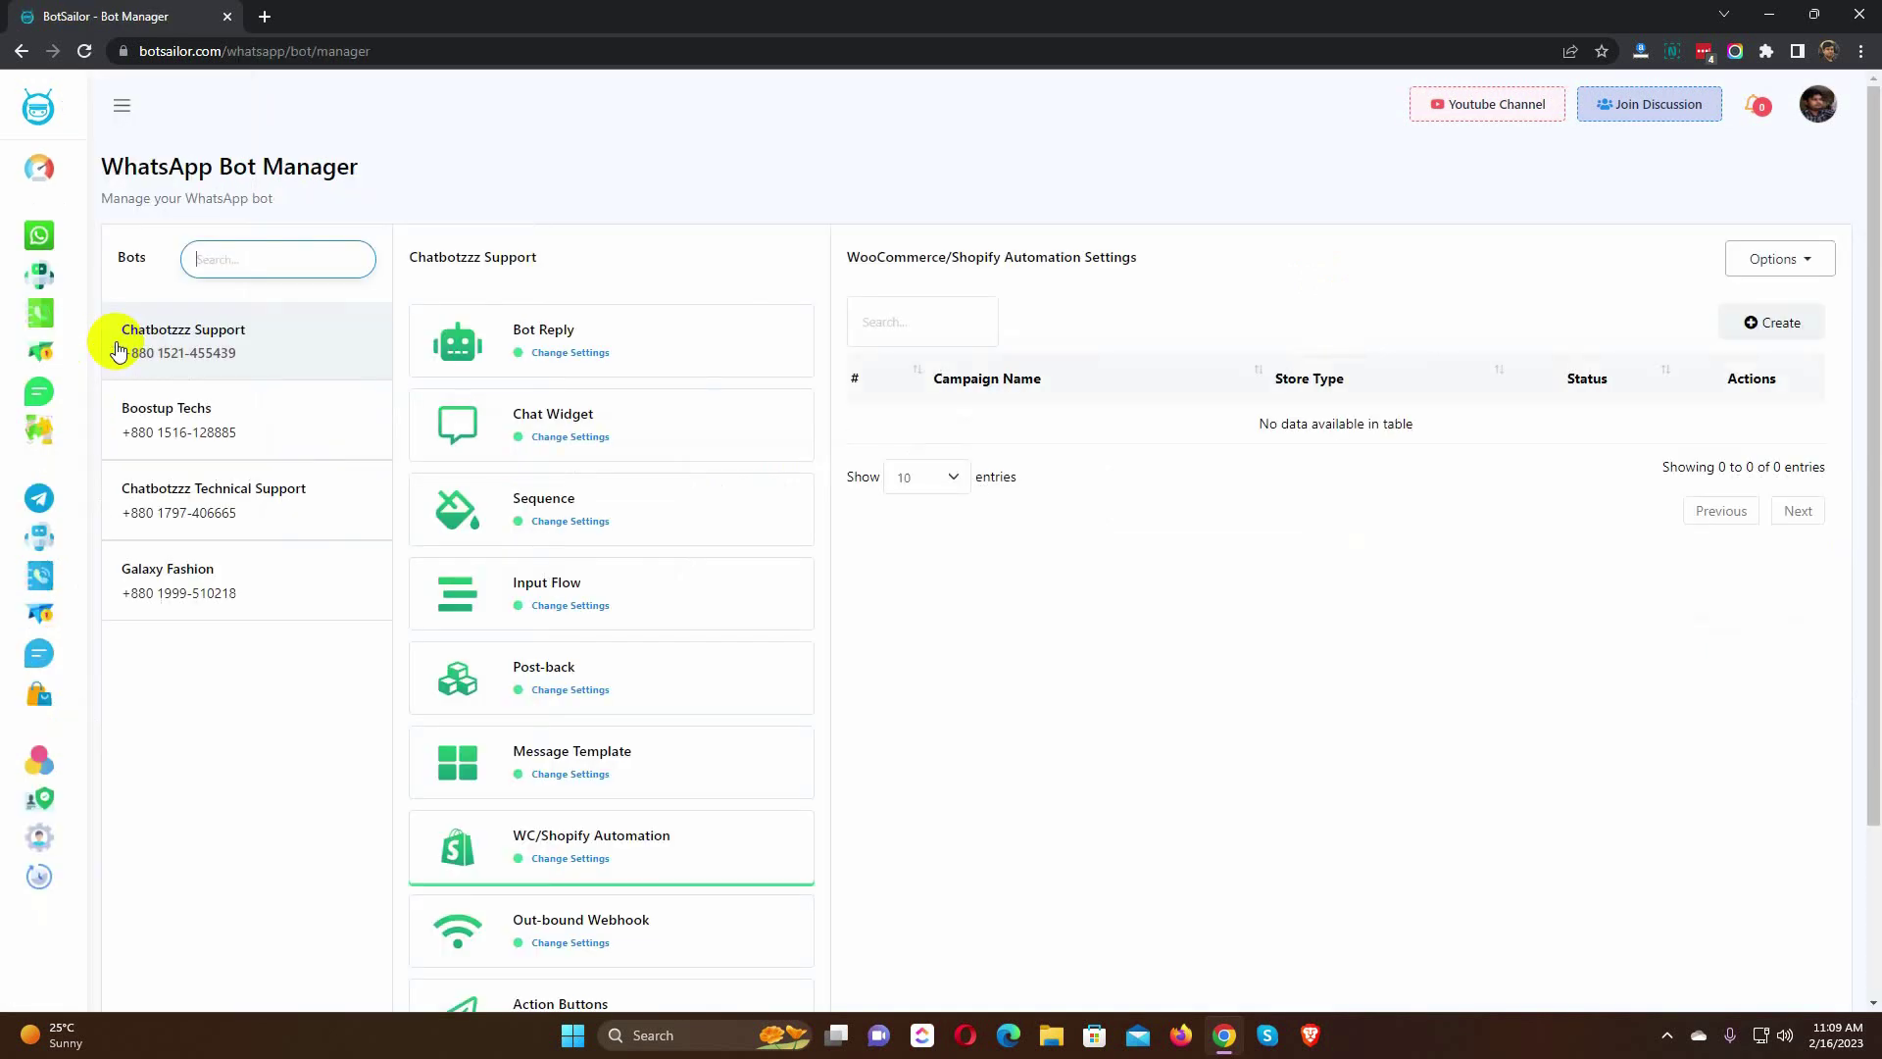
click(255, 338)
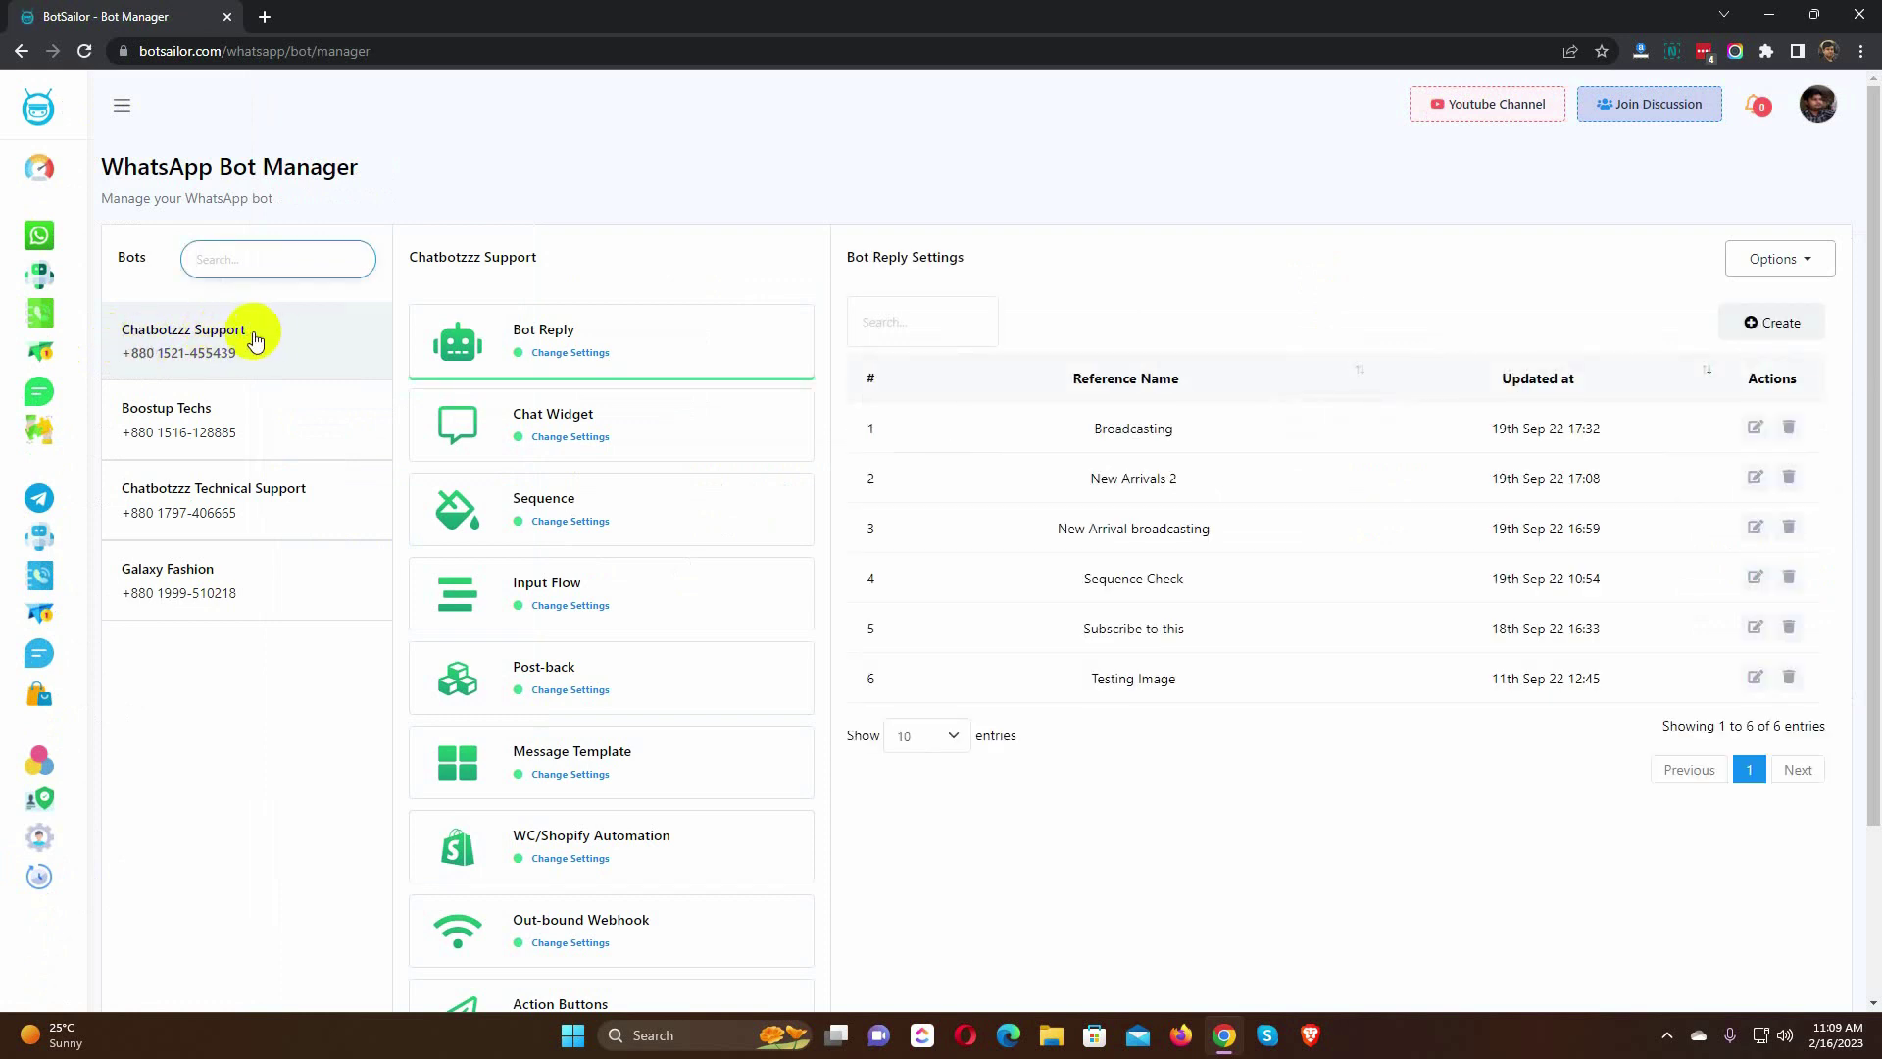
click(599, 767)
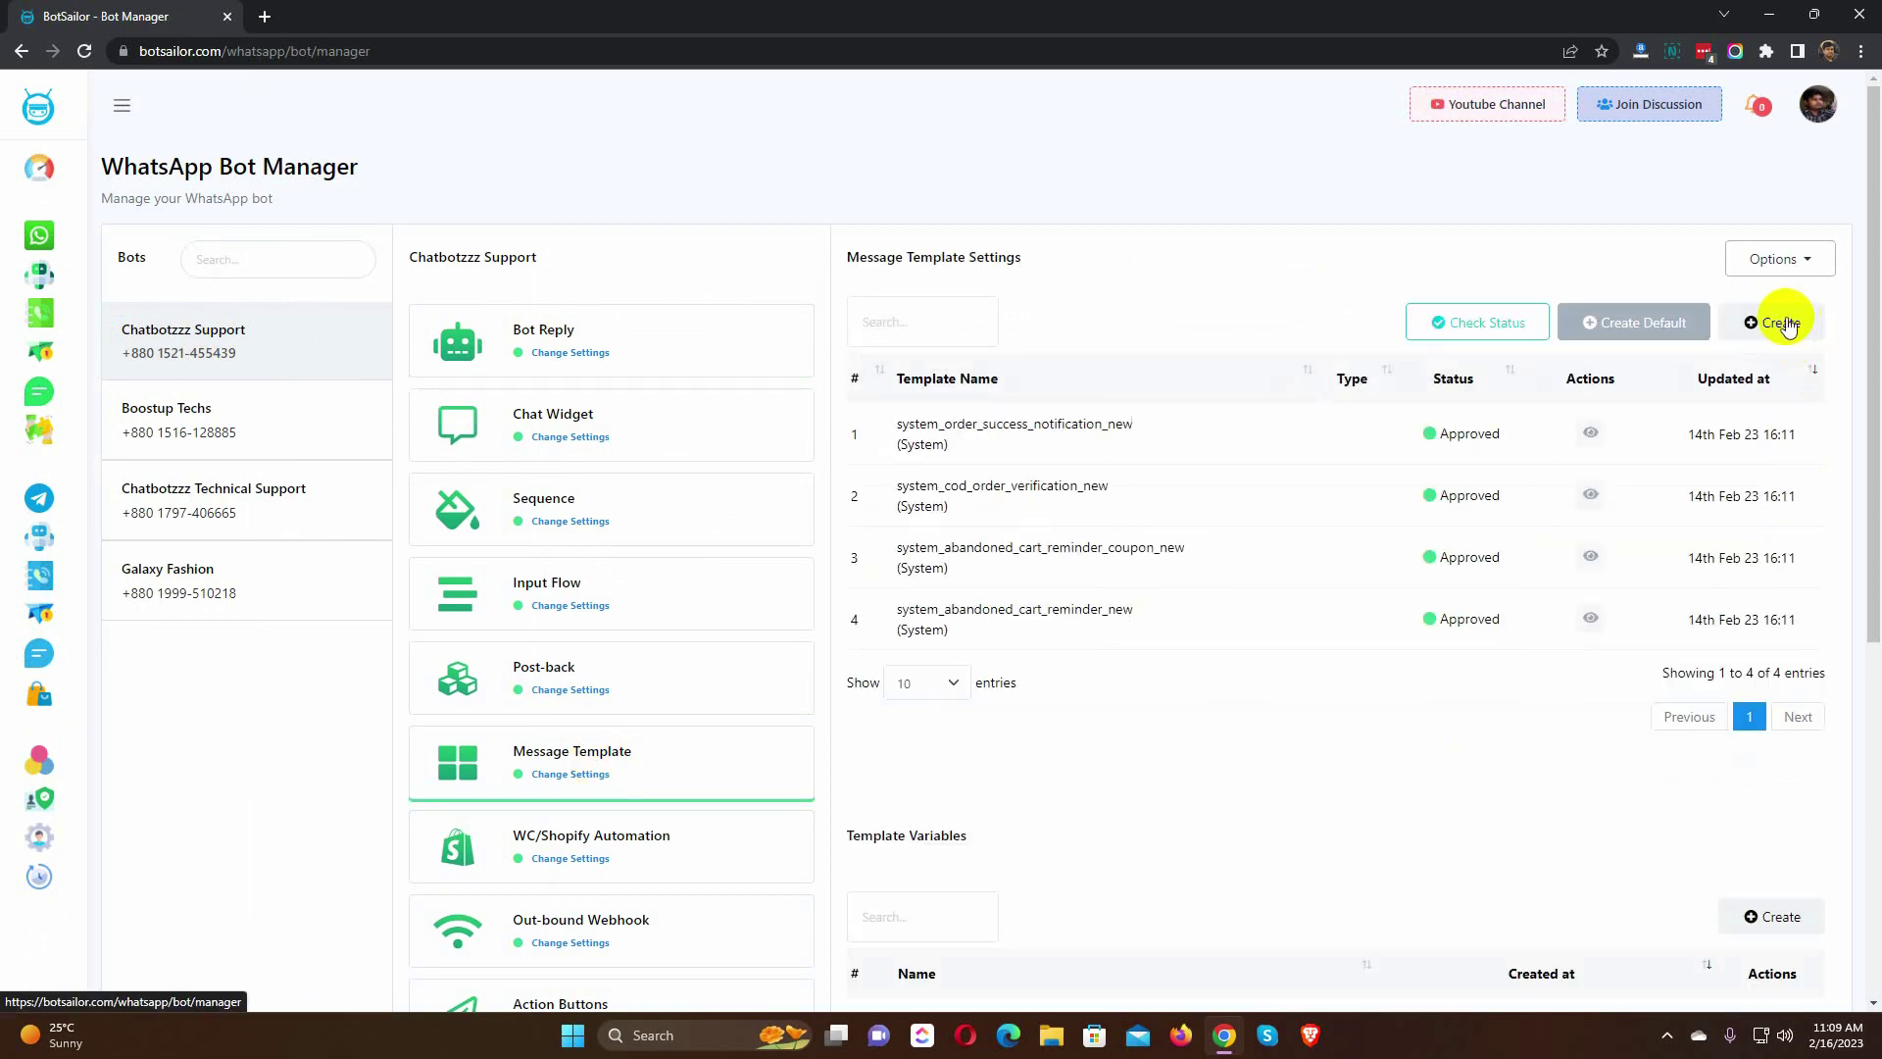
click(1789, 323)
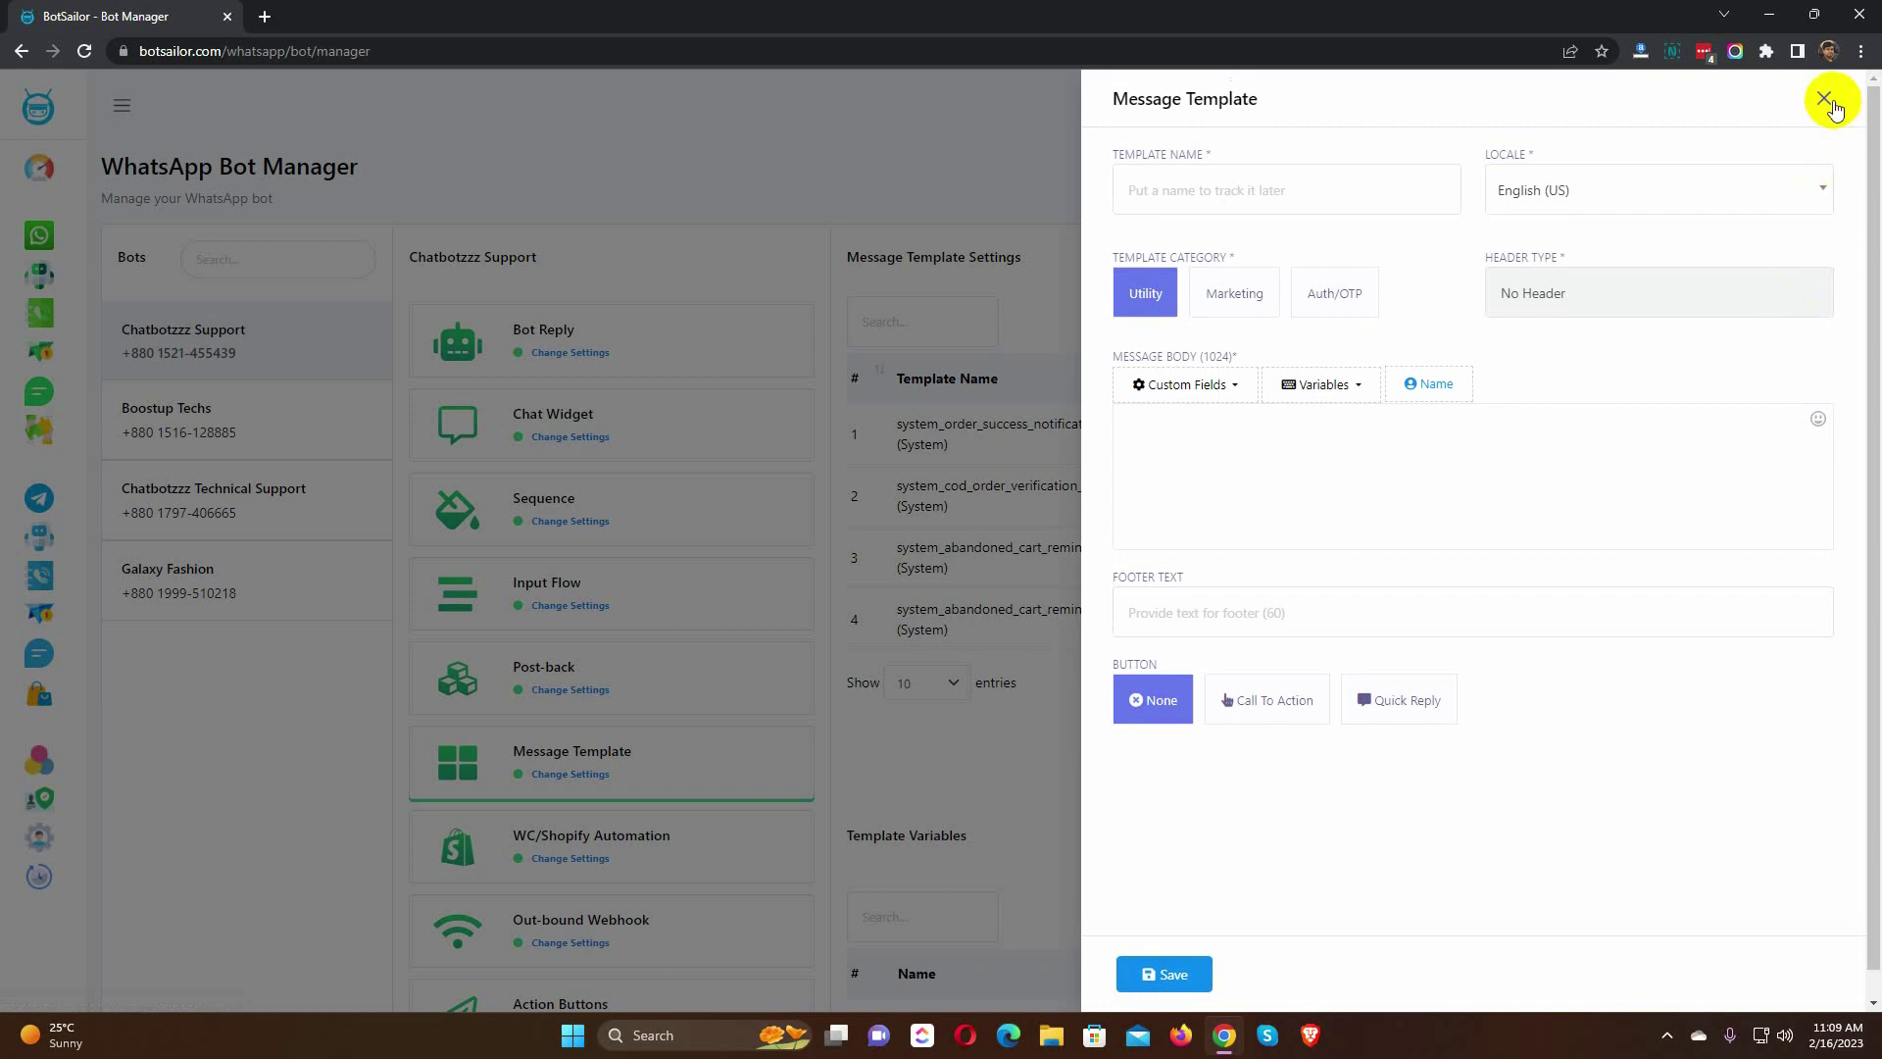
click(1825, 102)
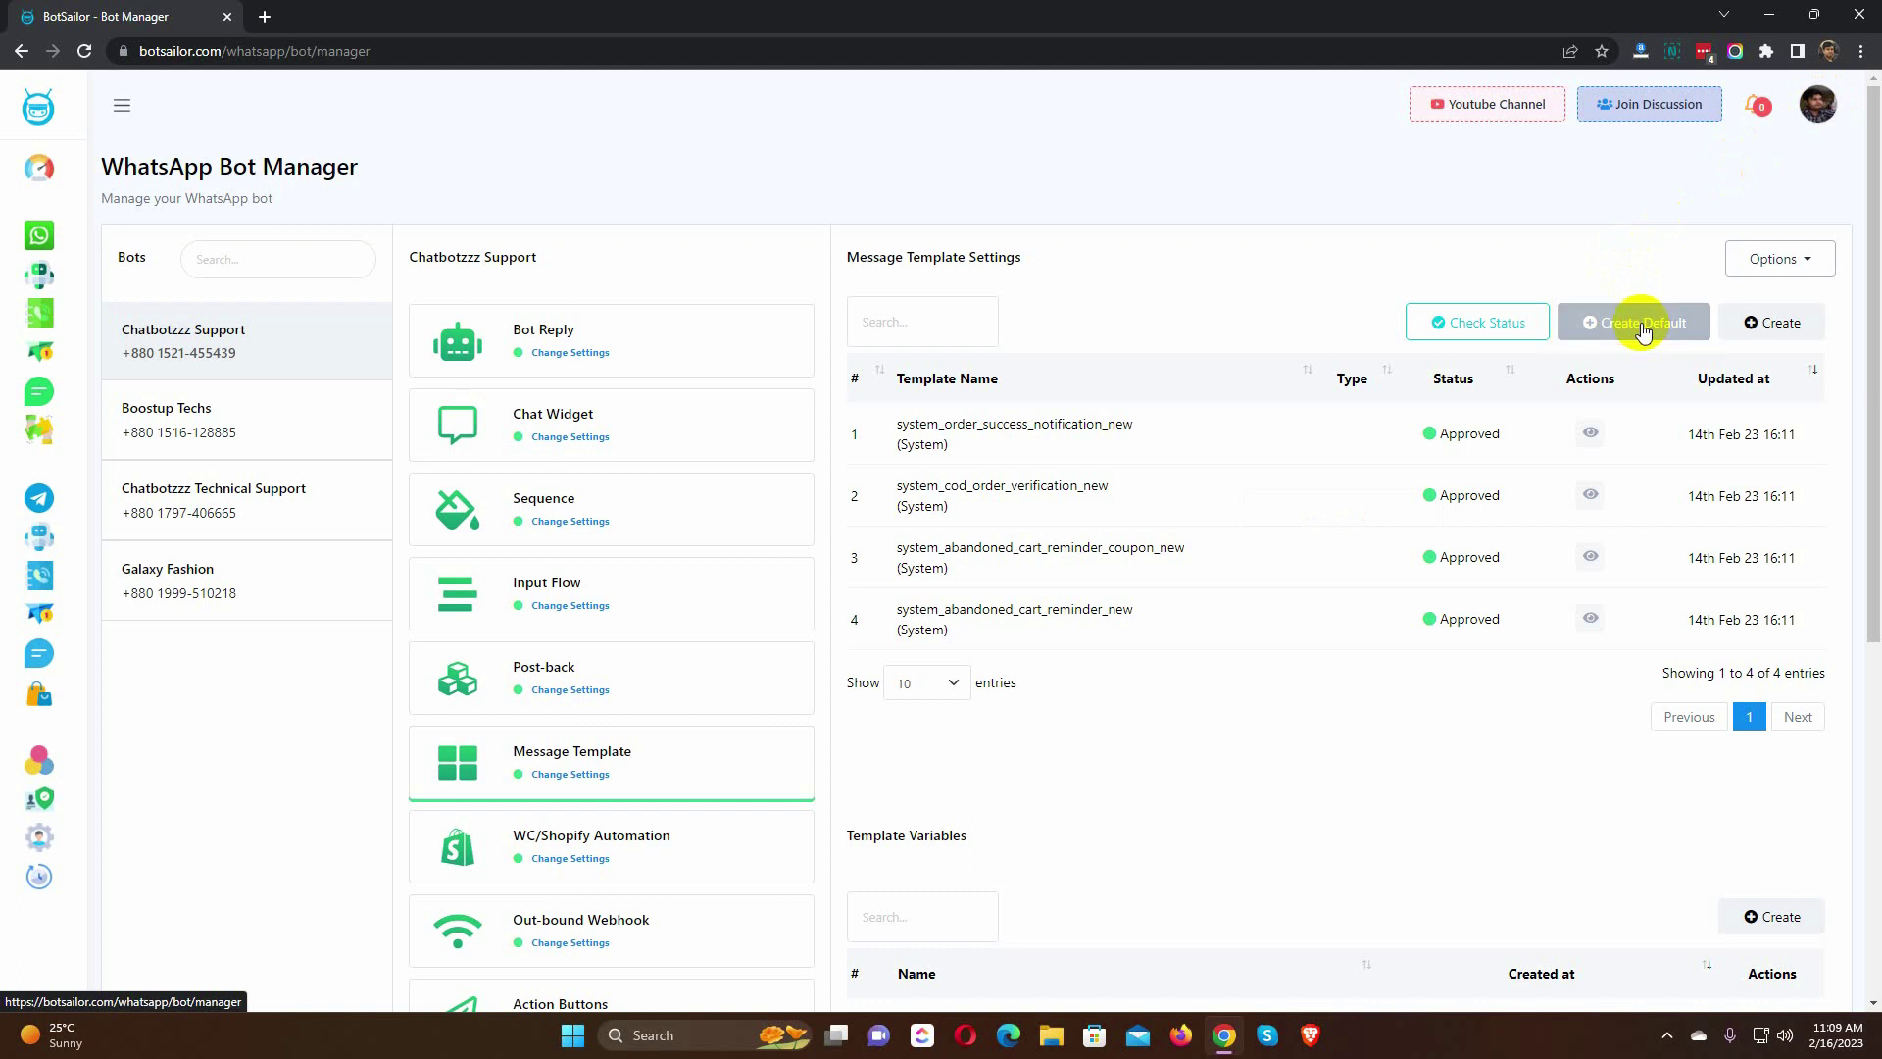
Scroll through the Template Variables, then go to the WooCommerce/Shopify Automation settings.
scroll(1233, 725, down, 5)
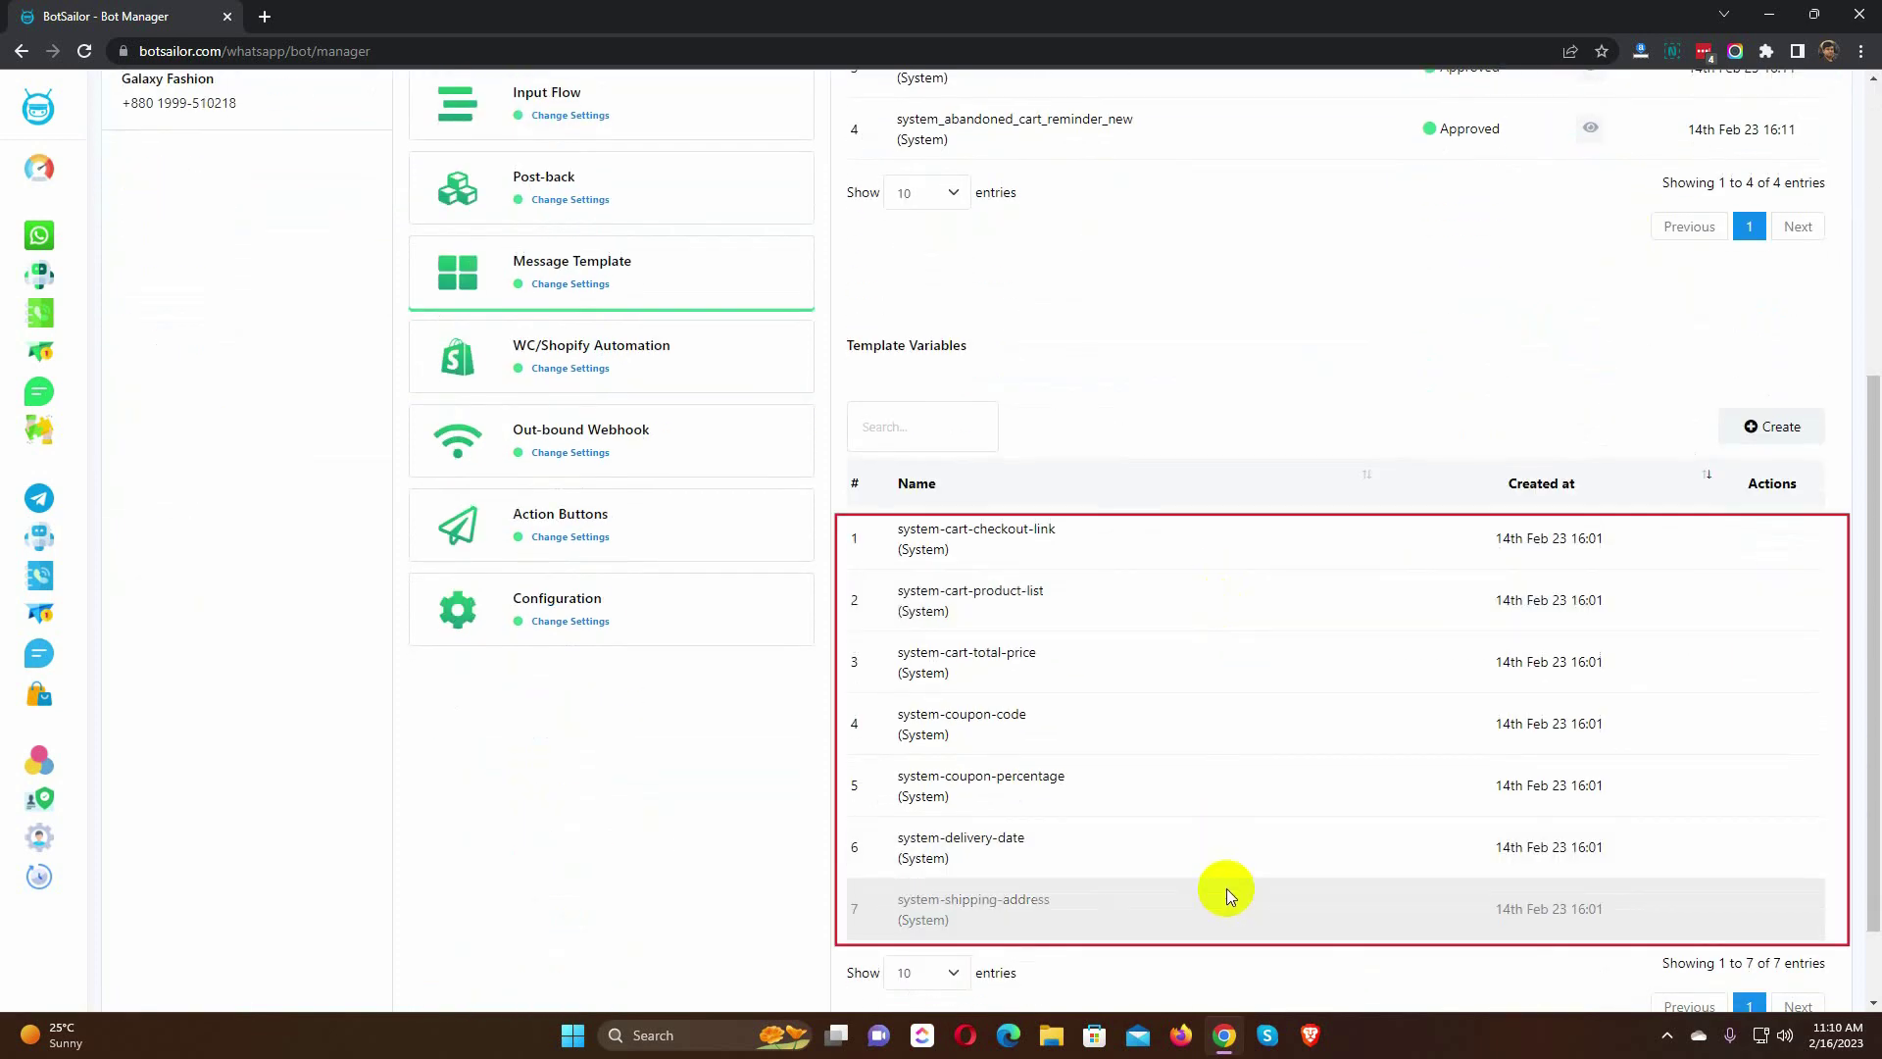
scroll(1226, 888, up, 5)
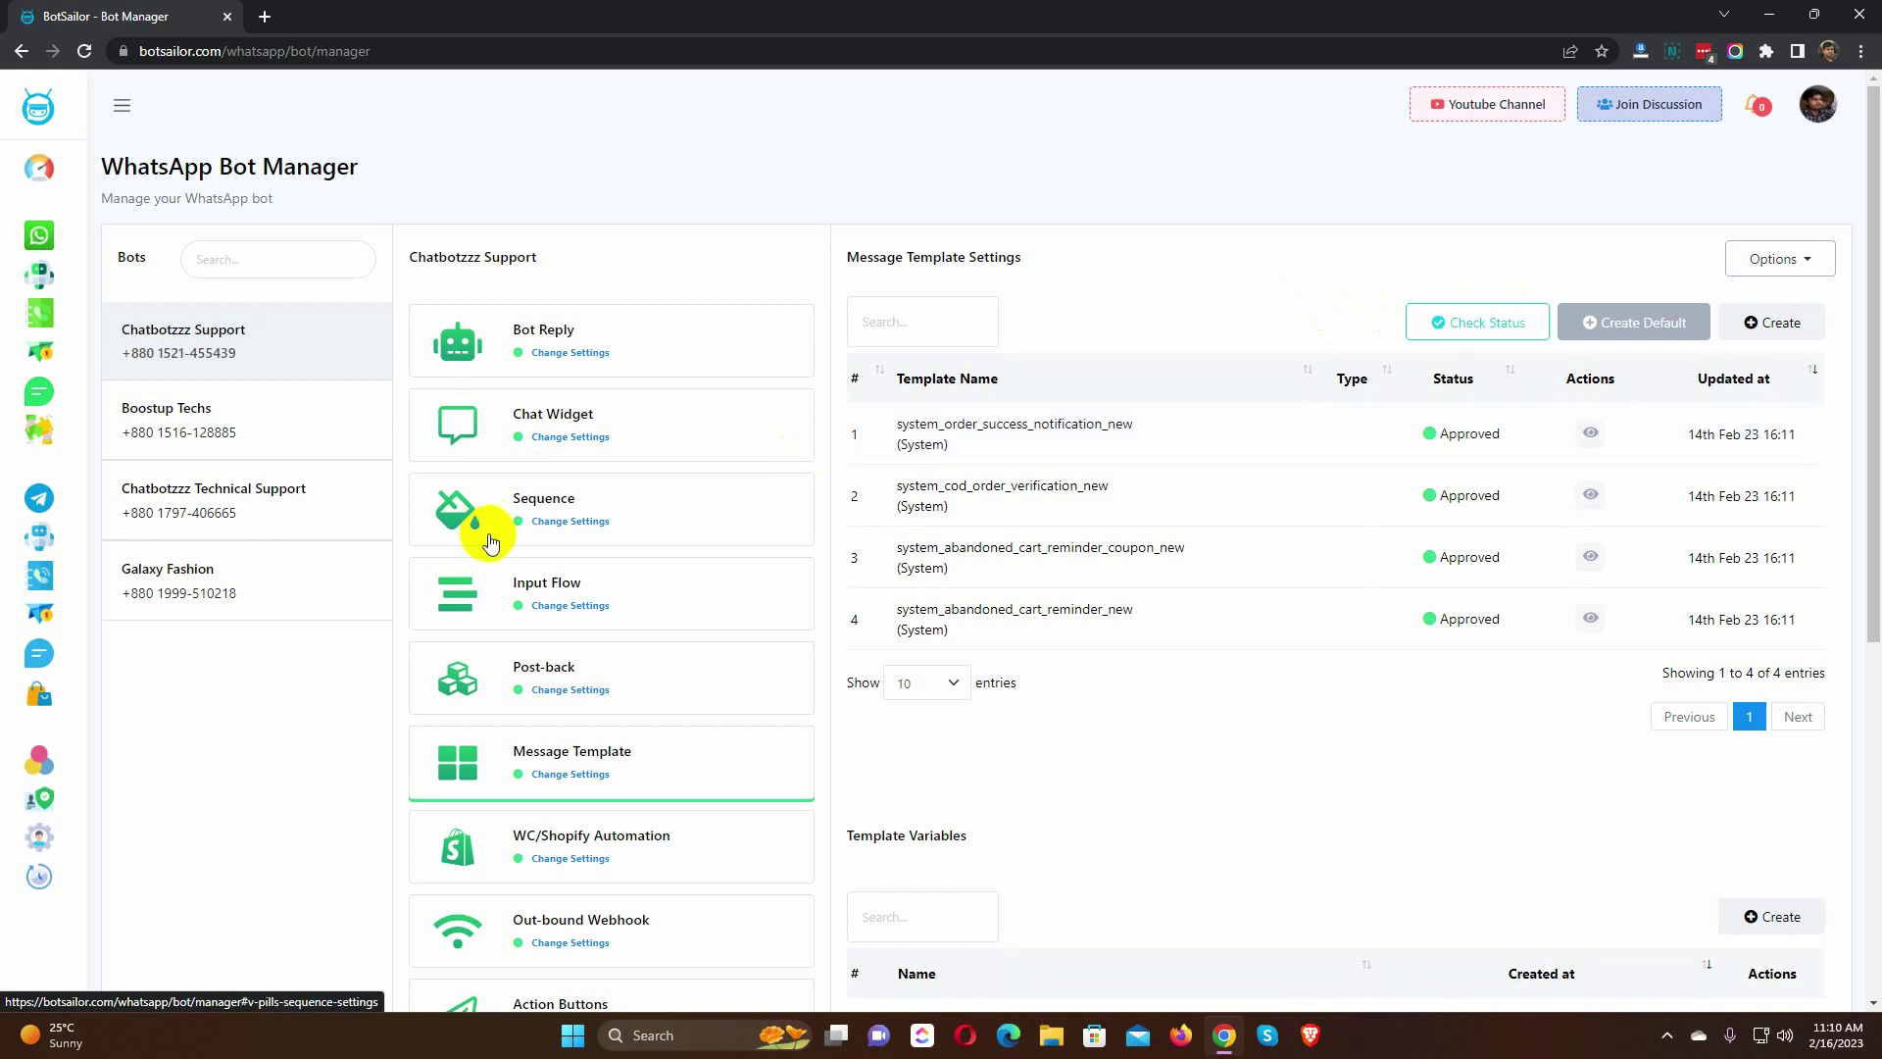
click(600, 851)
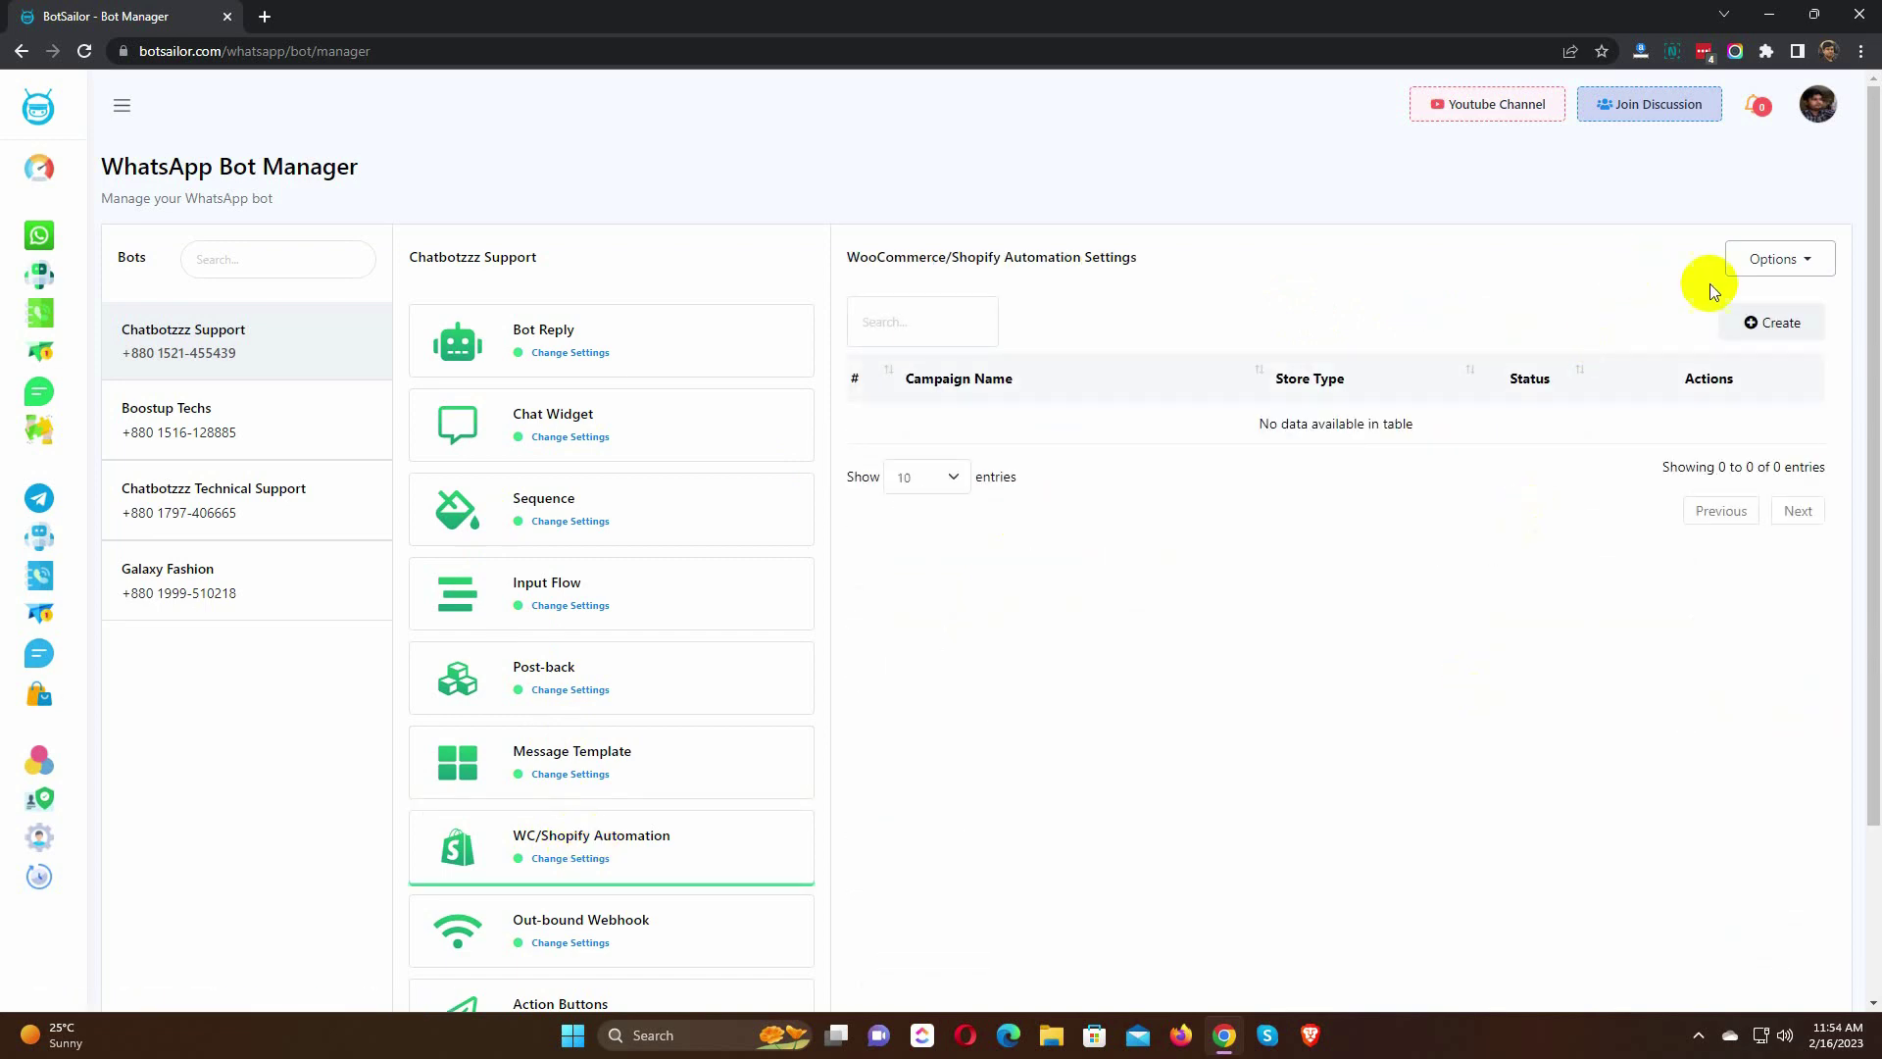
Create a new automation campaign and name it 'WooCommerce Order Notification'.
click(1769, 326)
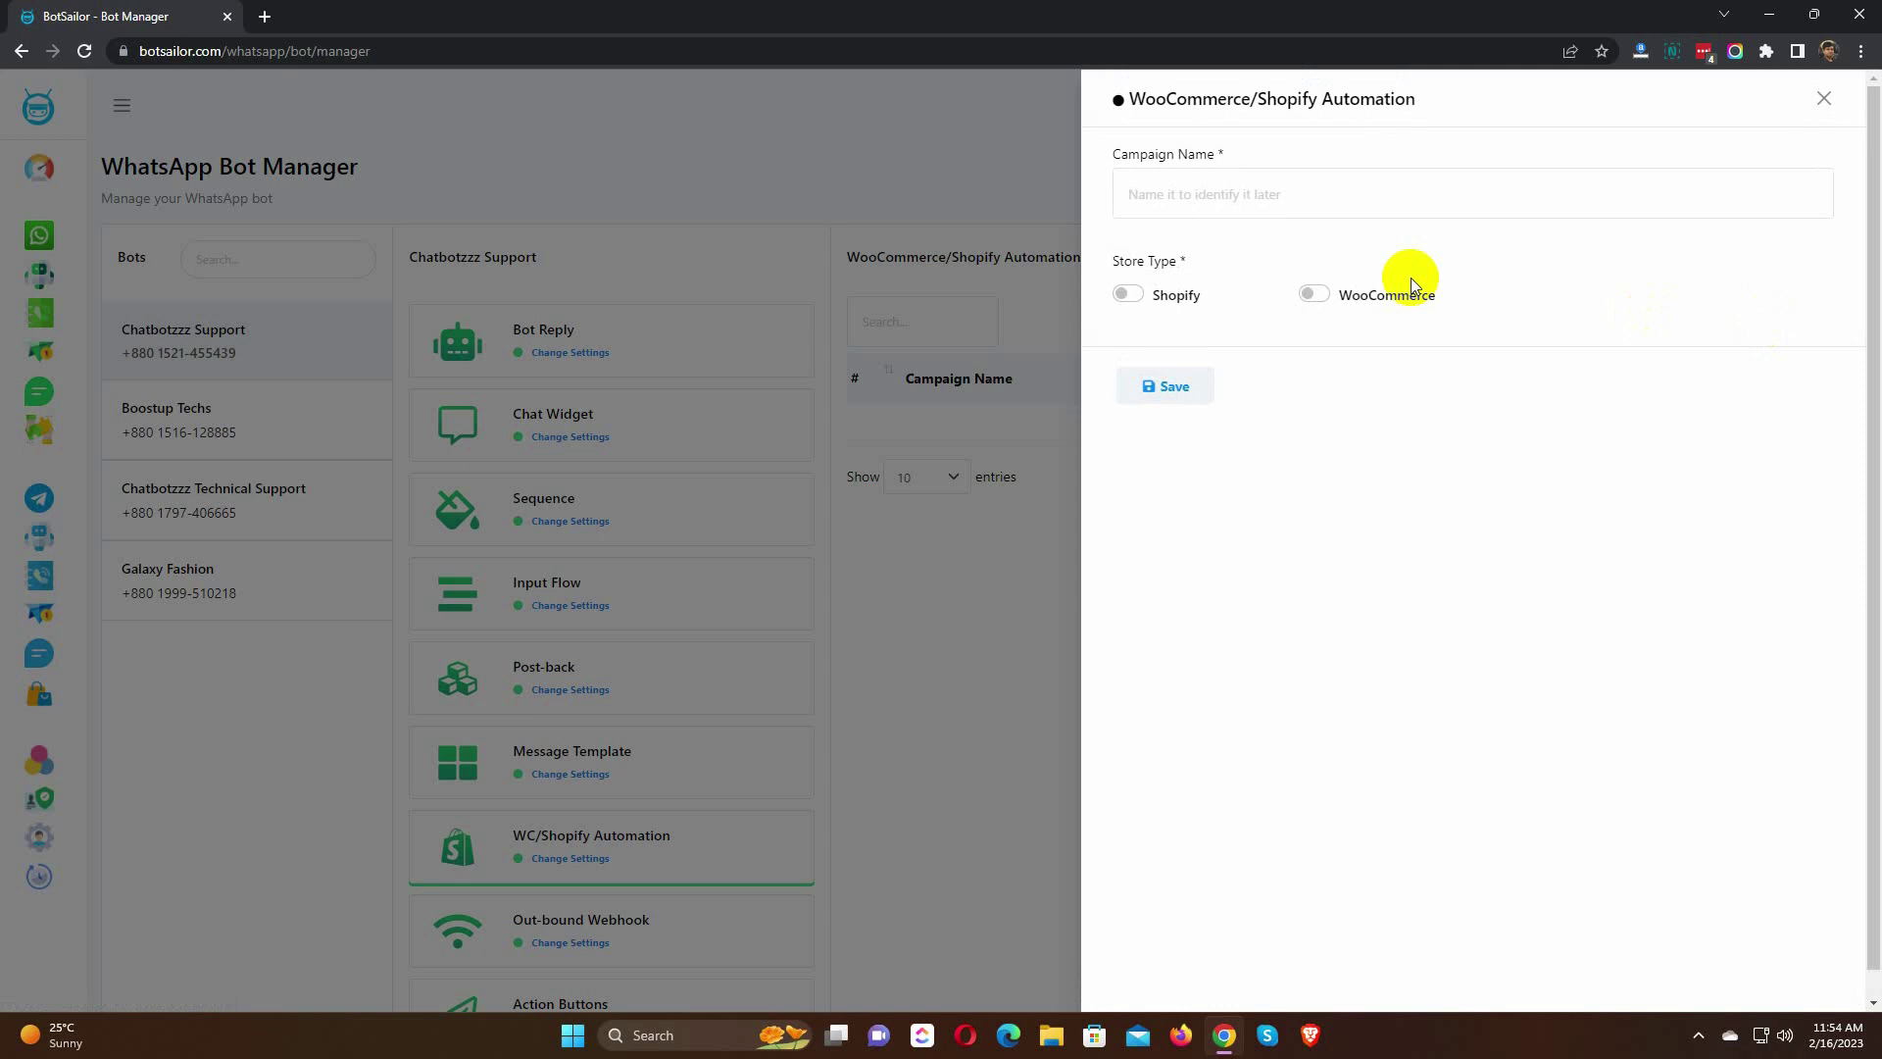
click(1256, 193)
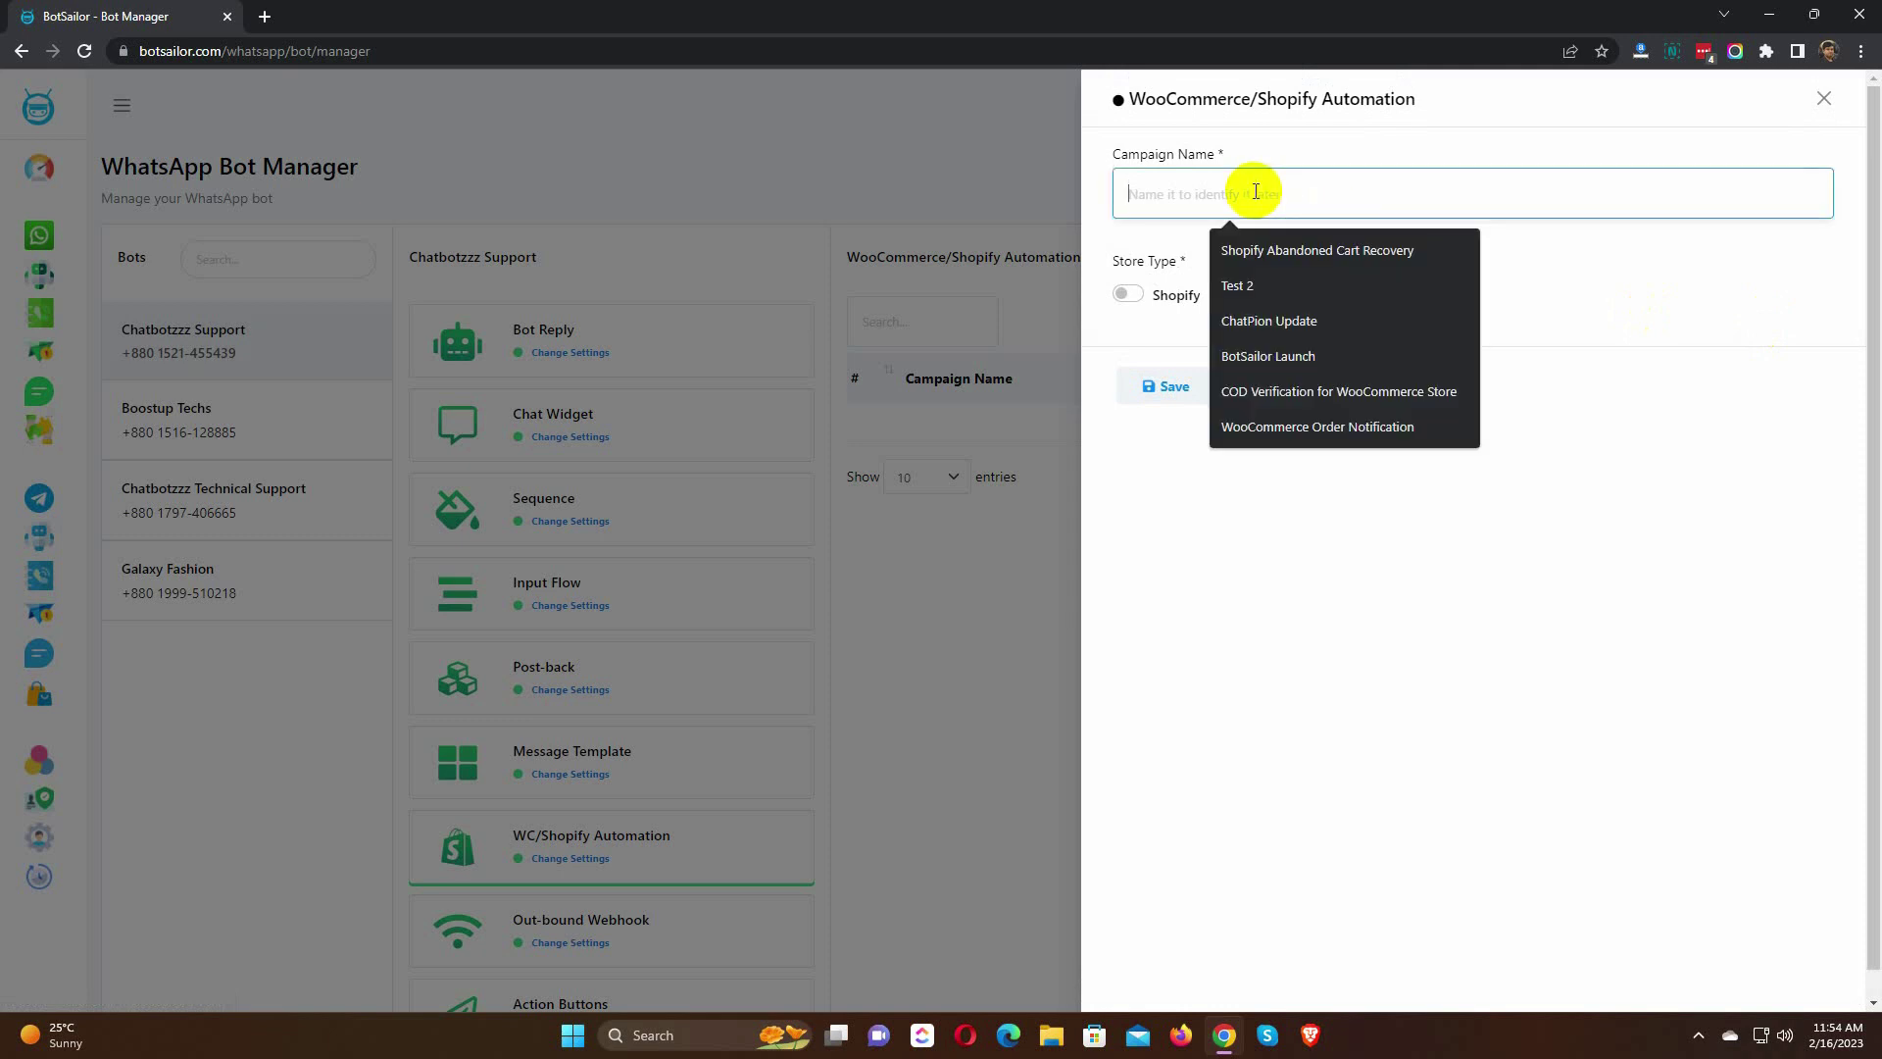
text(WooCommerce Order Notifi)
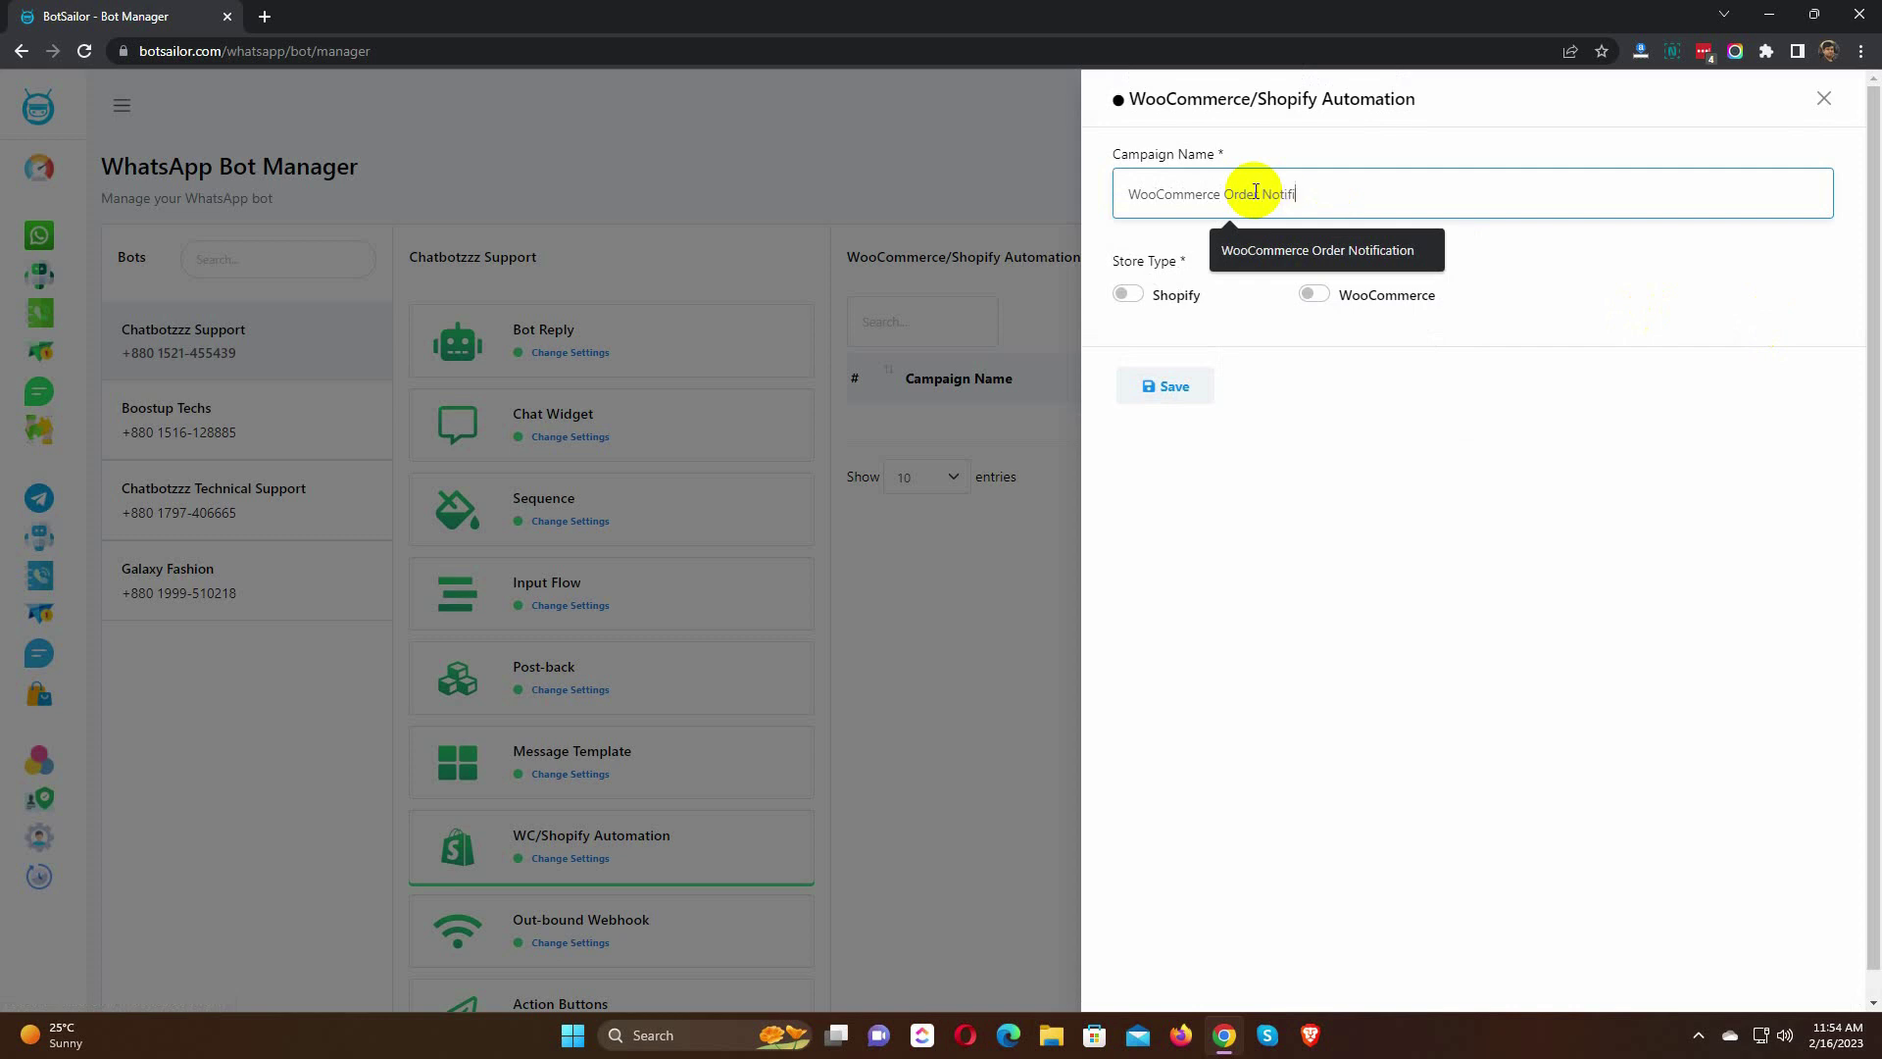
text(cation)
drag(1110, 261, 1186, 262)
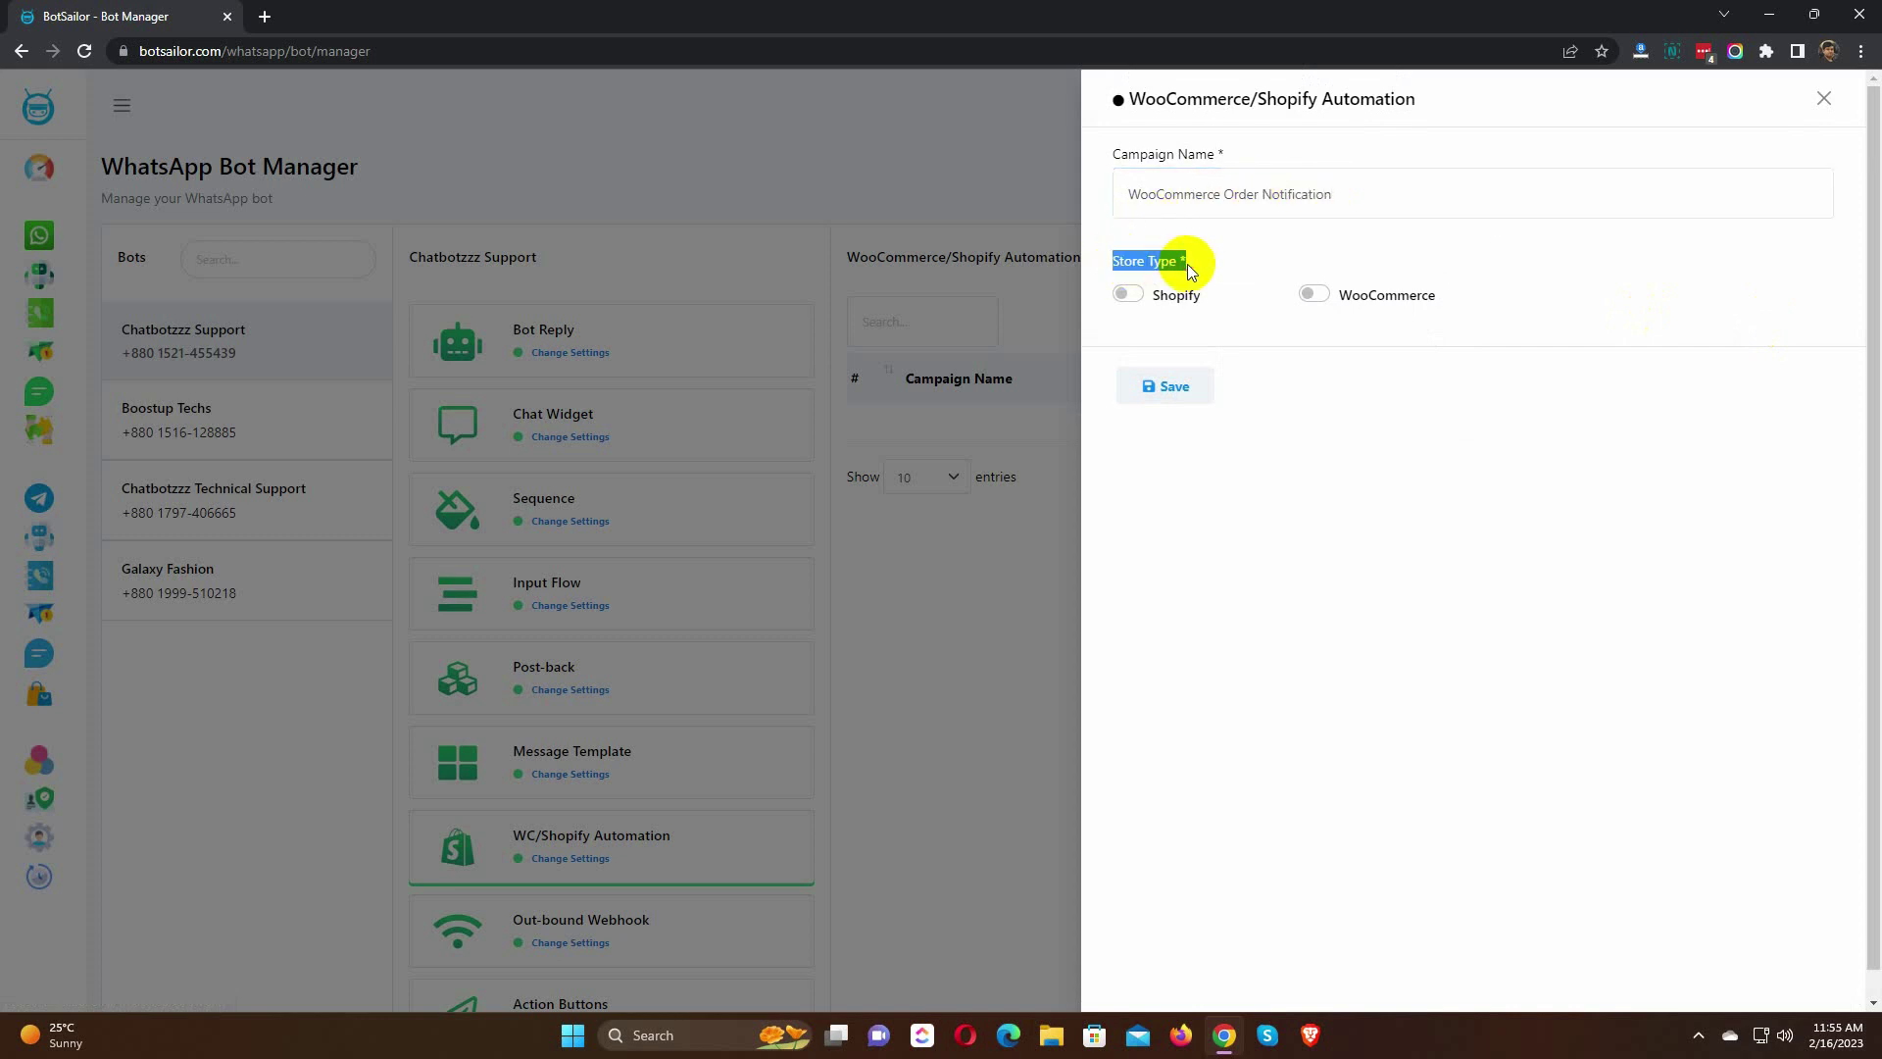
Set the store type to WooCommerce, the store API to WooCommerce Store, and the action to Order Notification.
click(1313, 294)
drag(1115, 341, 1190, 341)
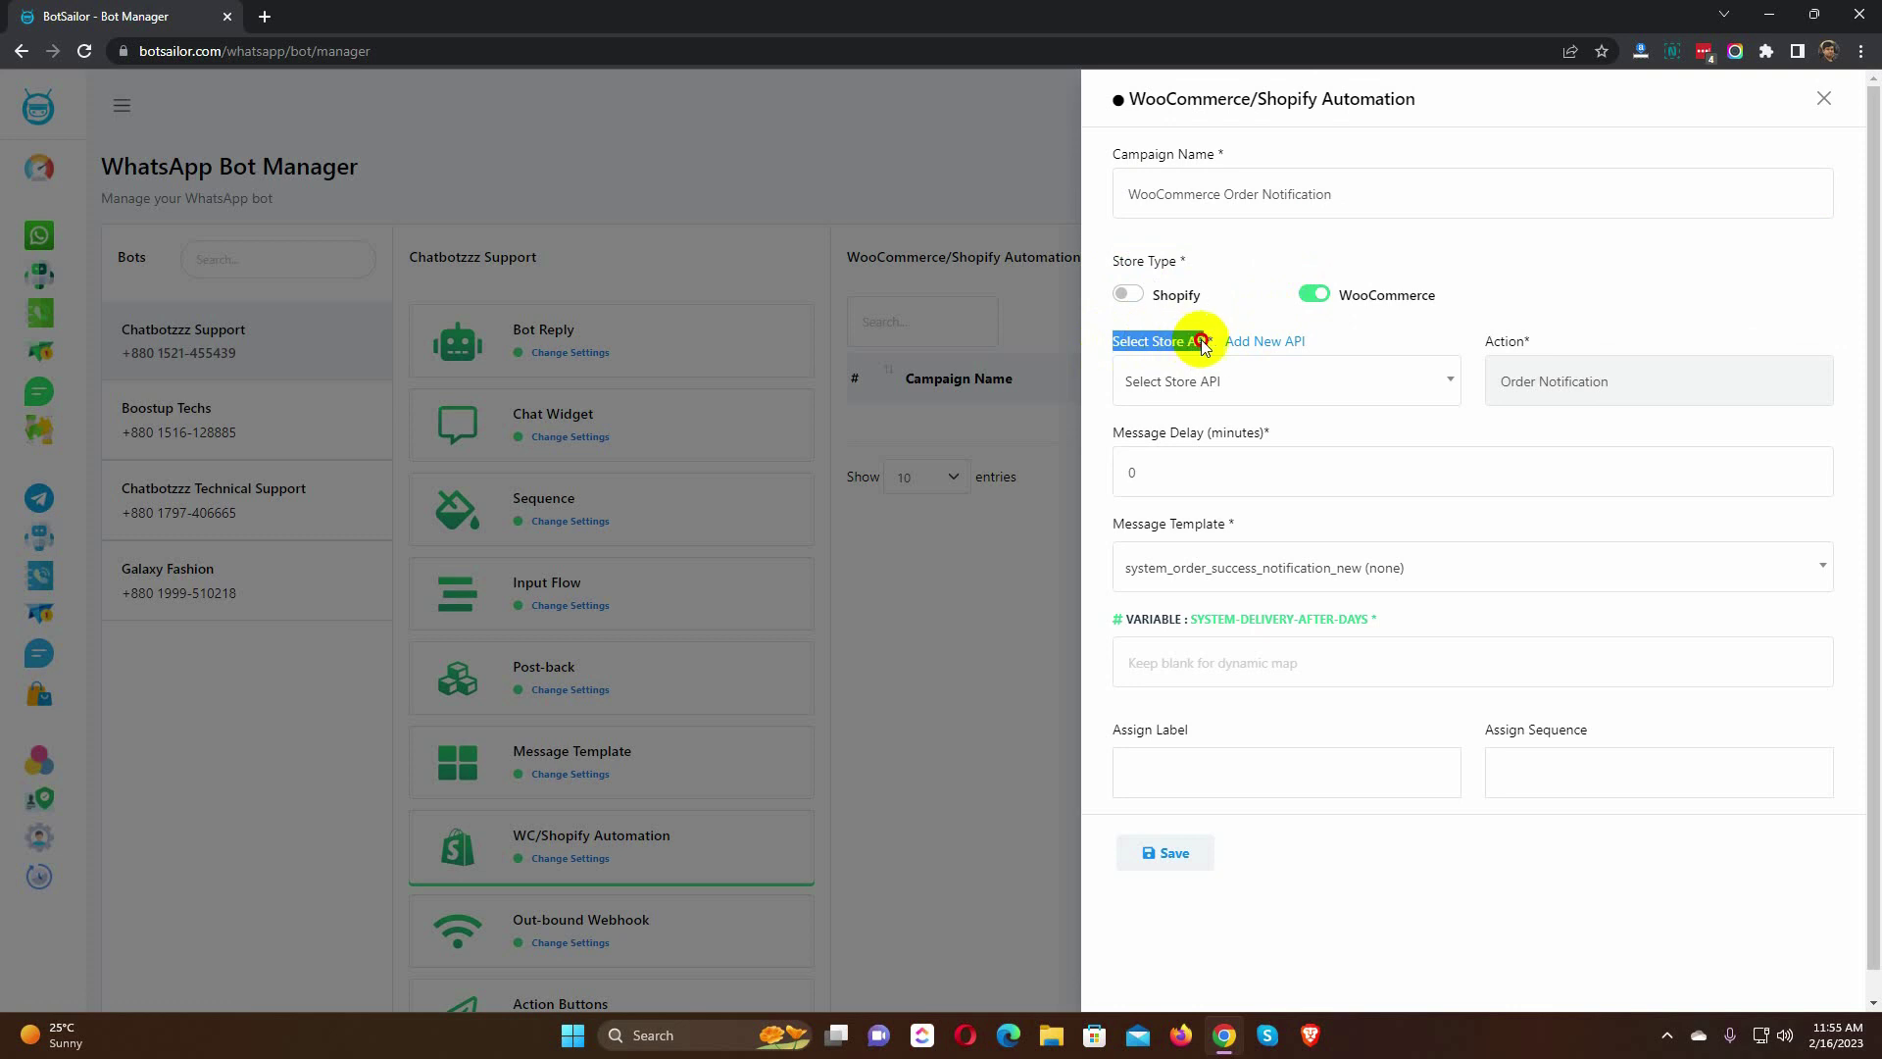
click(1348, 390)
click(1274, 490)
click(1449, 341)
drag(1484, 341, 1532, 345)
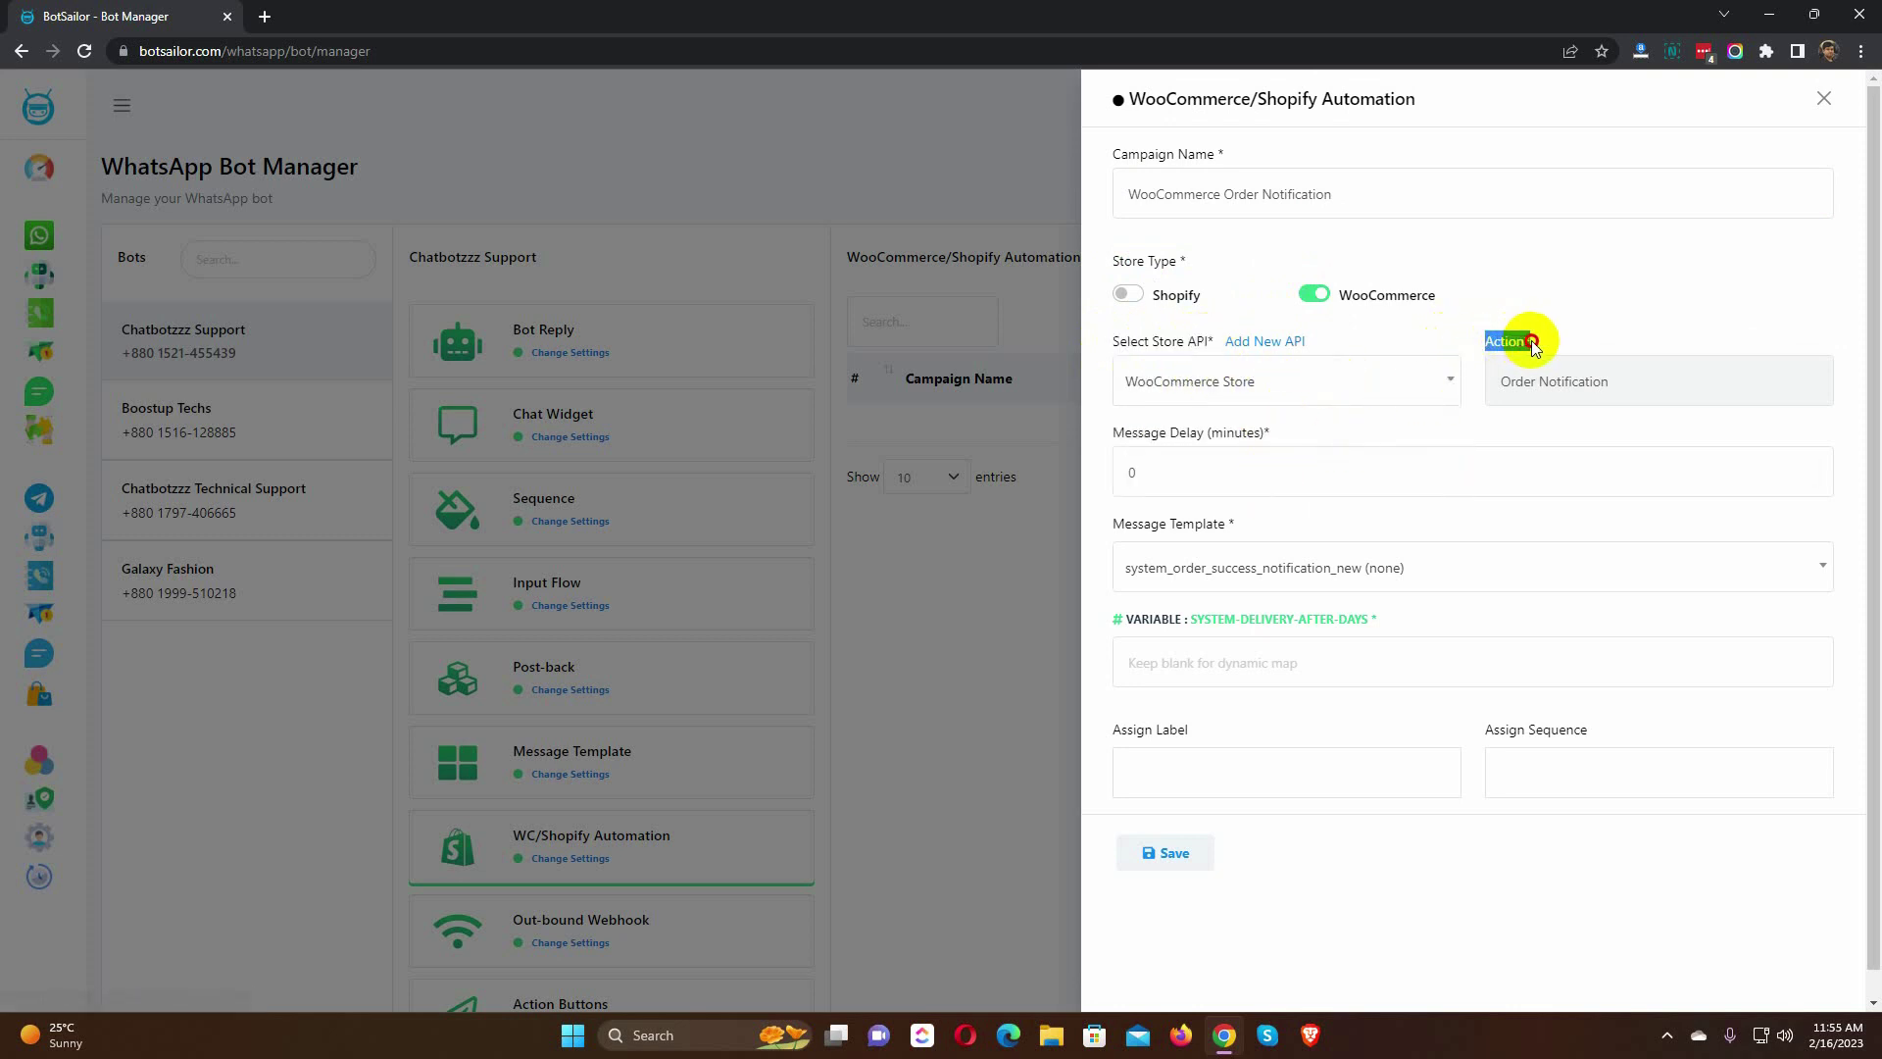
click(1566, 381)
click(1560, 416)
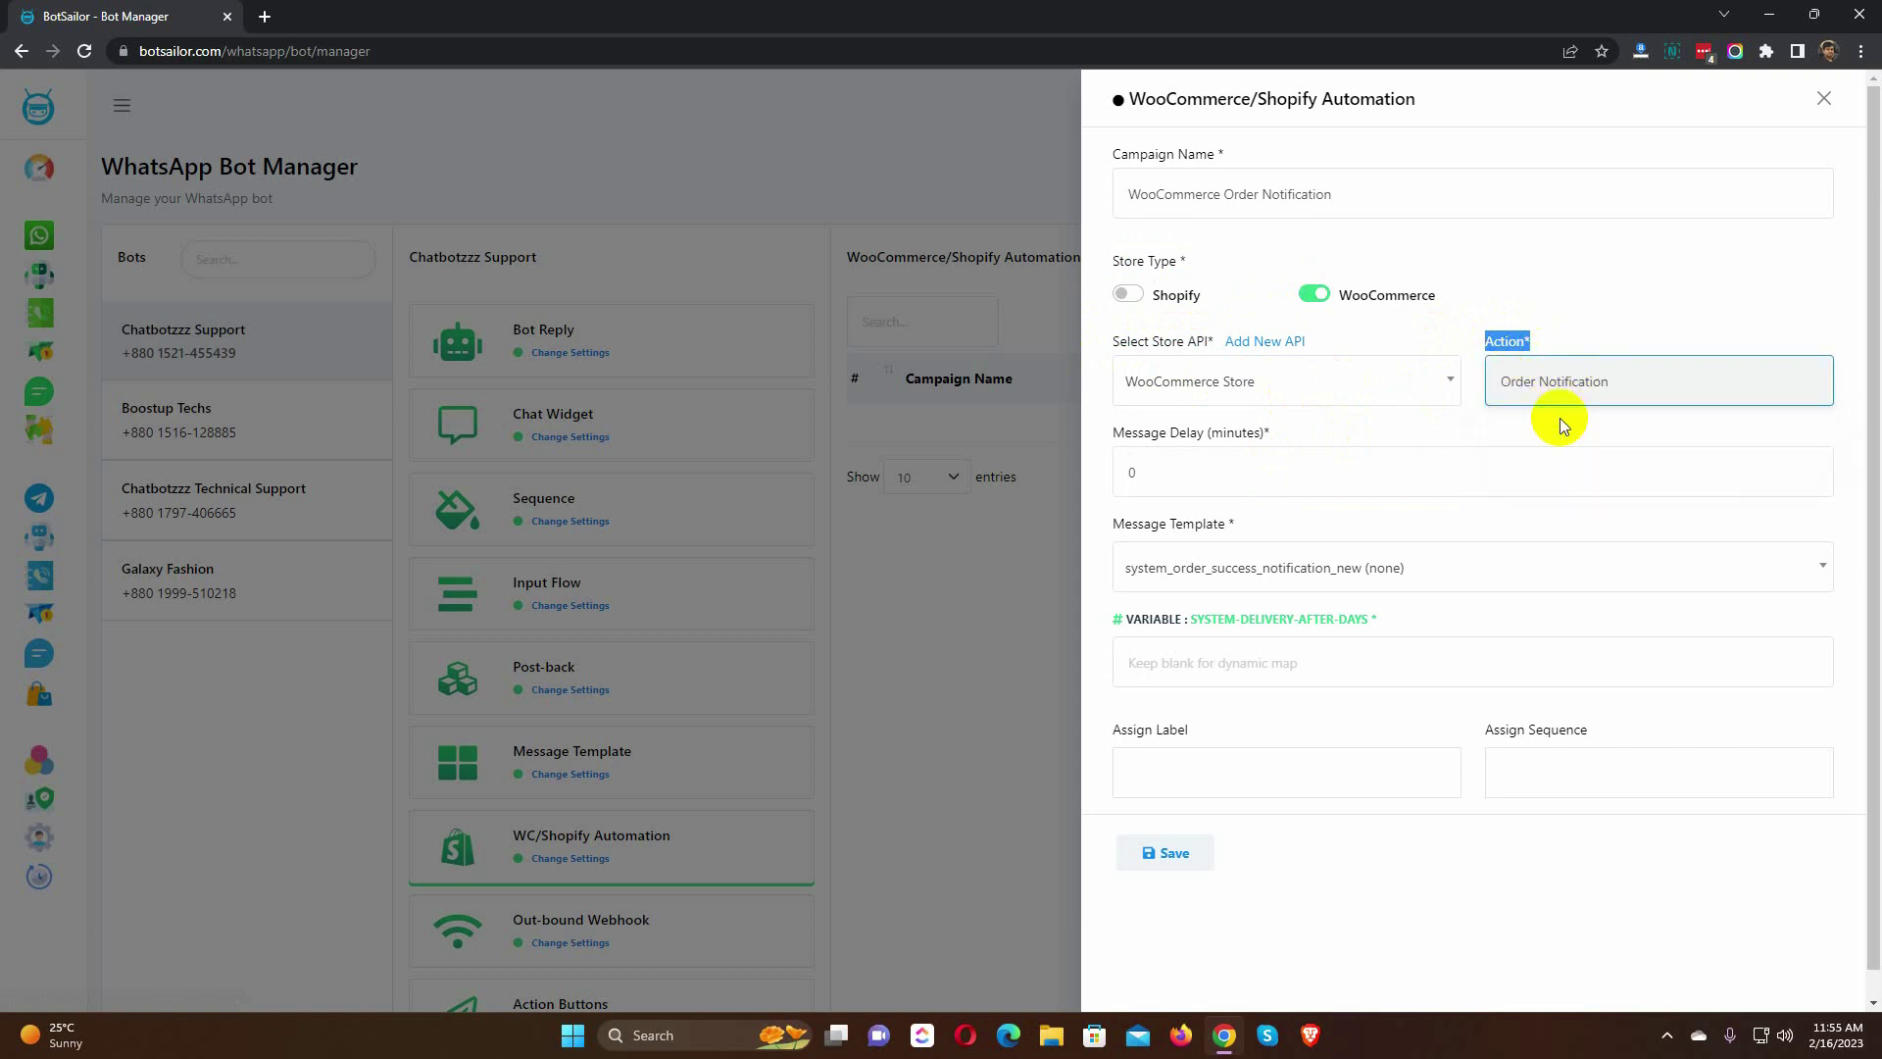
click(1449, 429)
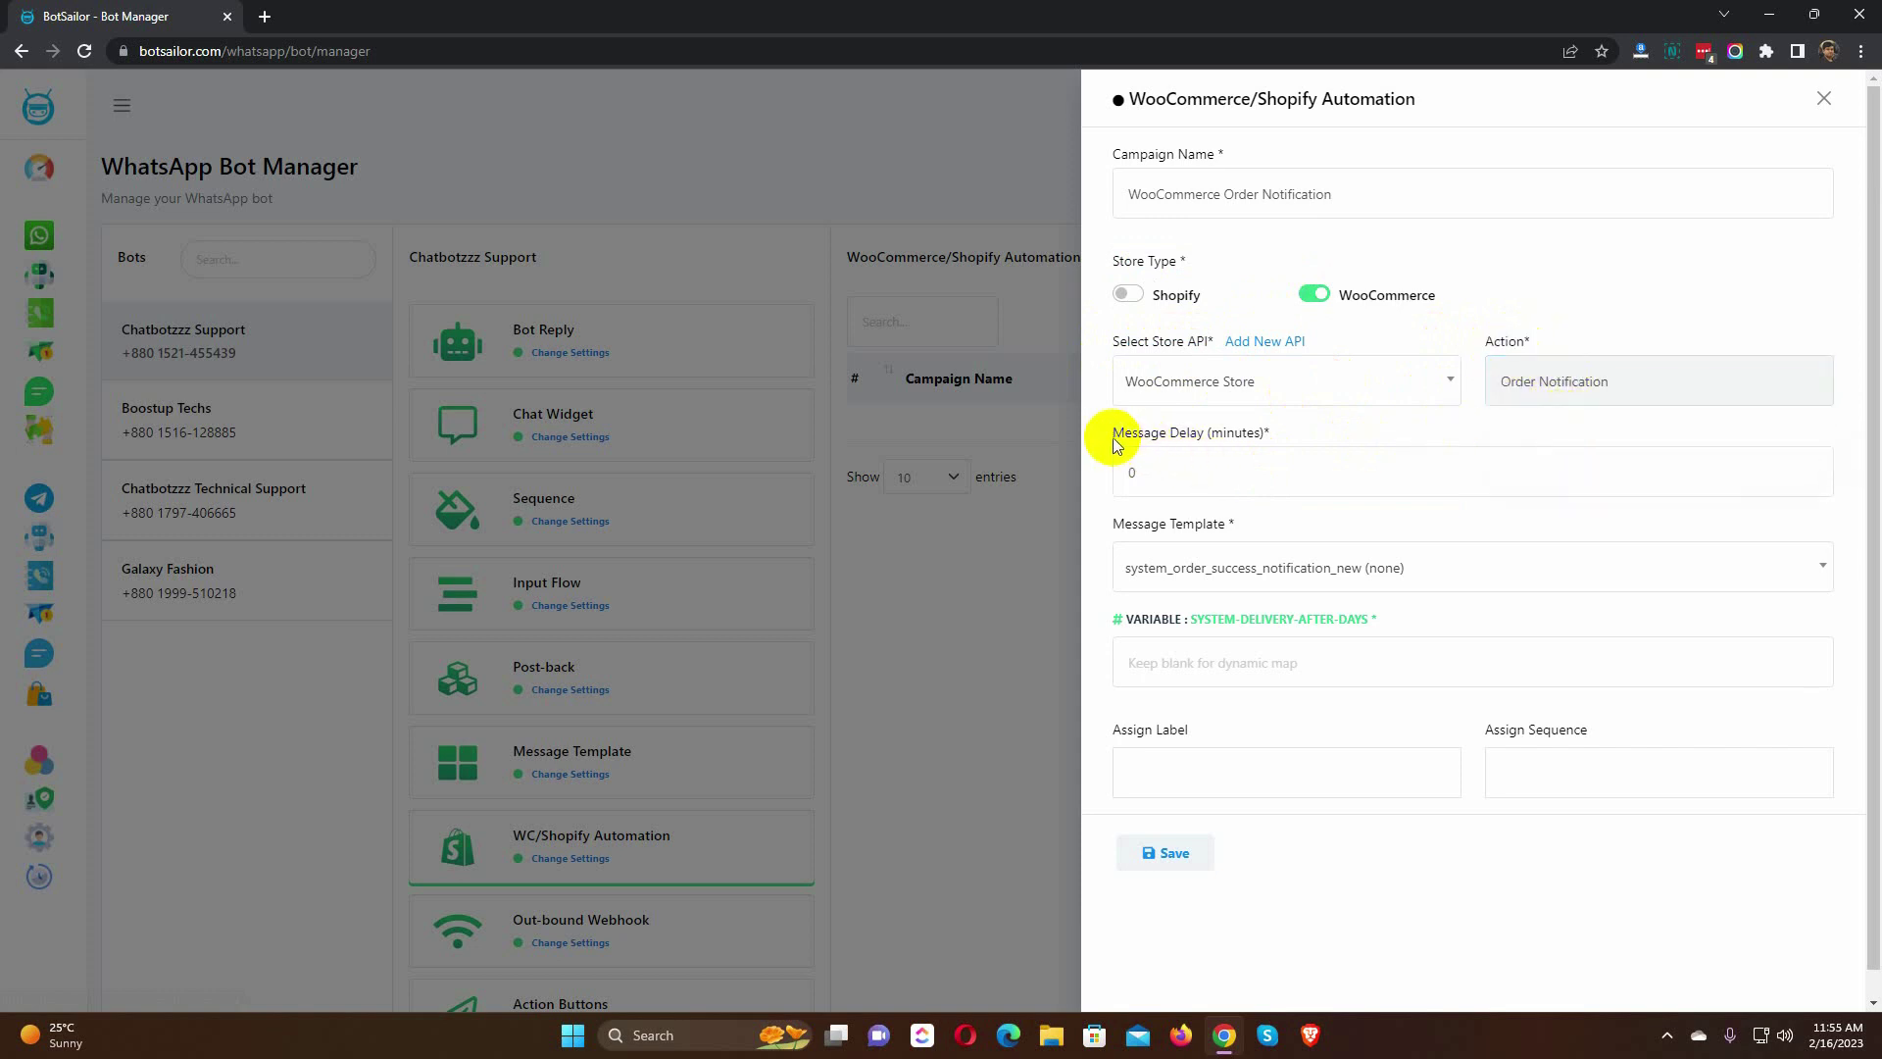
Keep the message delay at 0 and set SYSTEM-DELIVERY-AFTER-DAYS to 3.
drag(1104, 437, 1276, 435)
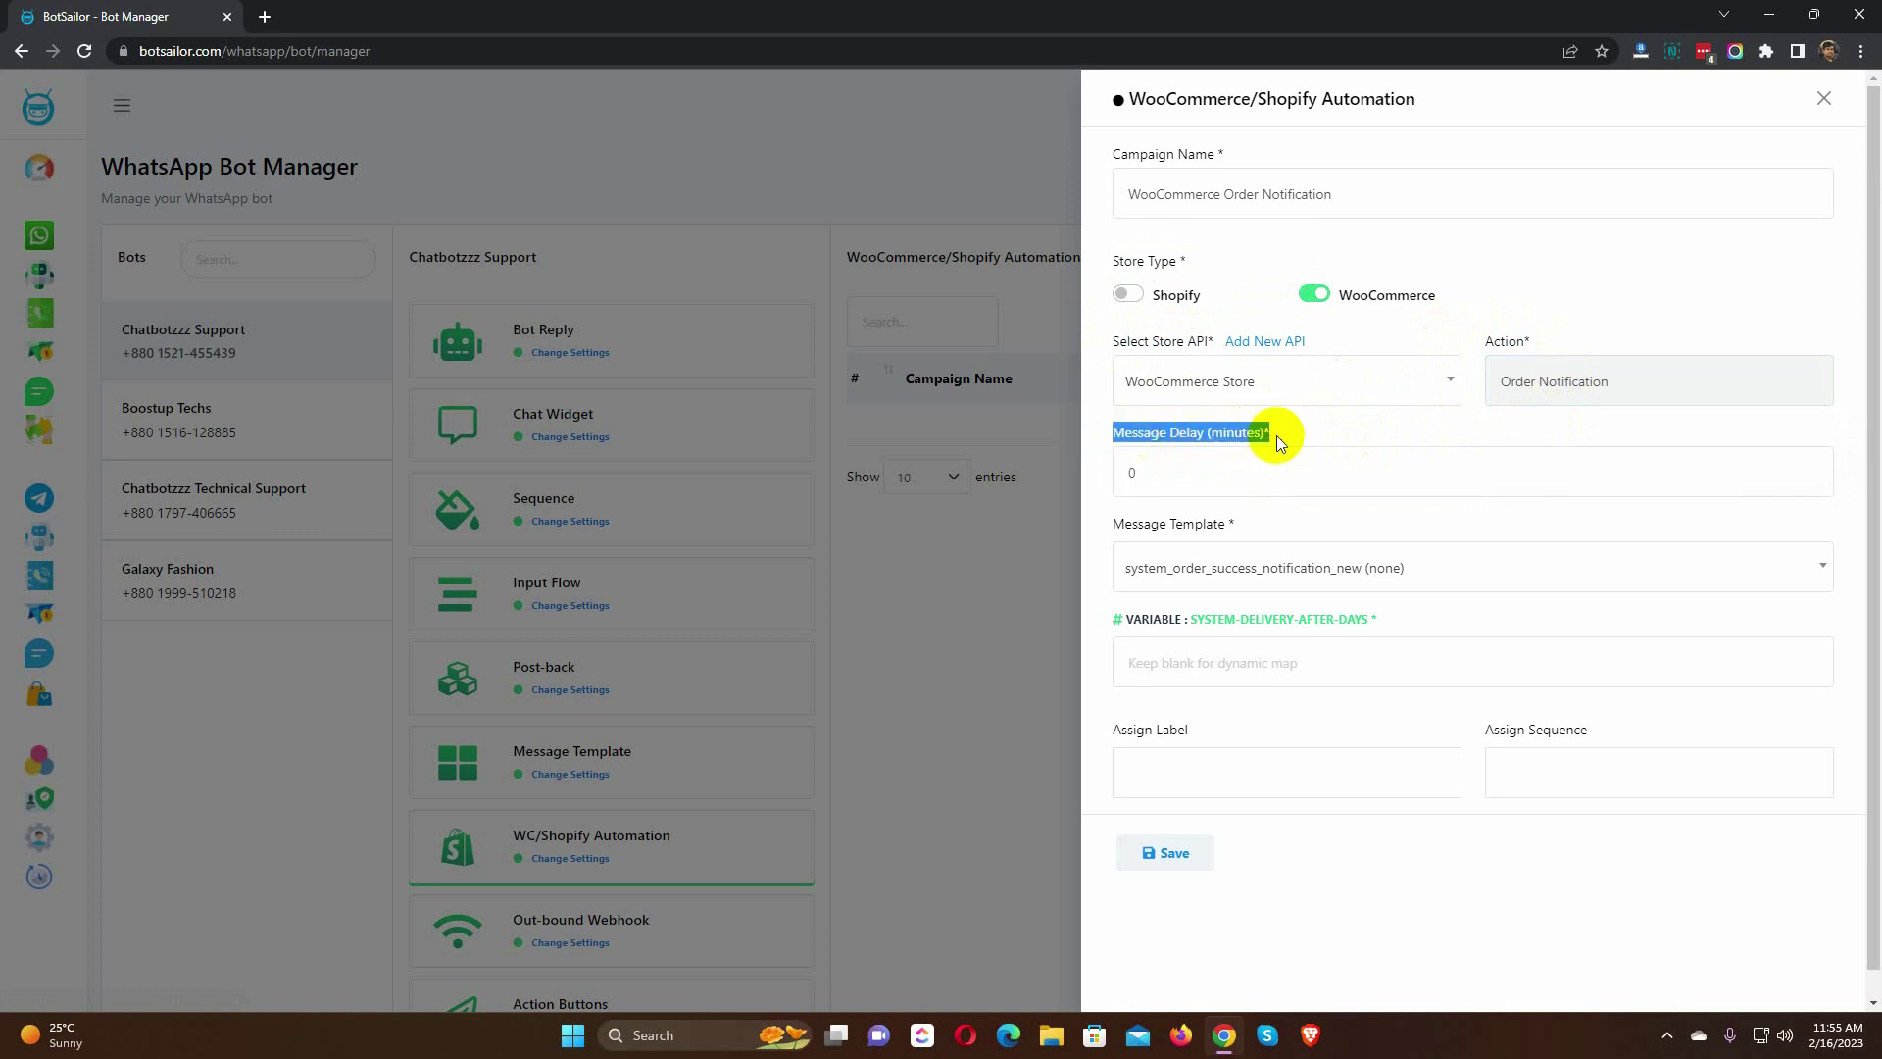
click(1134, 467)
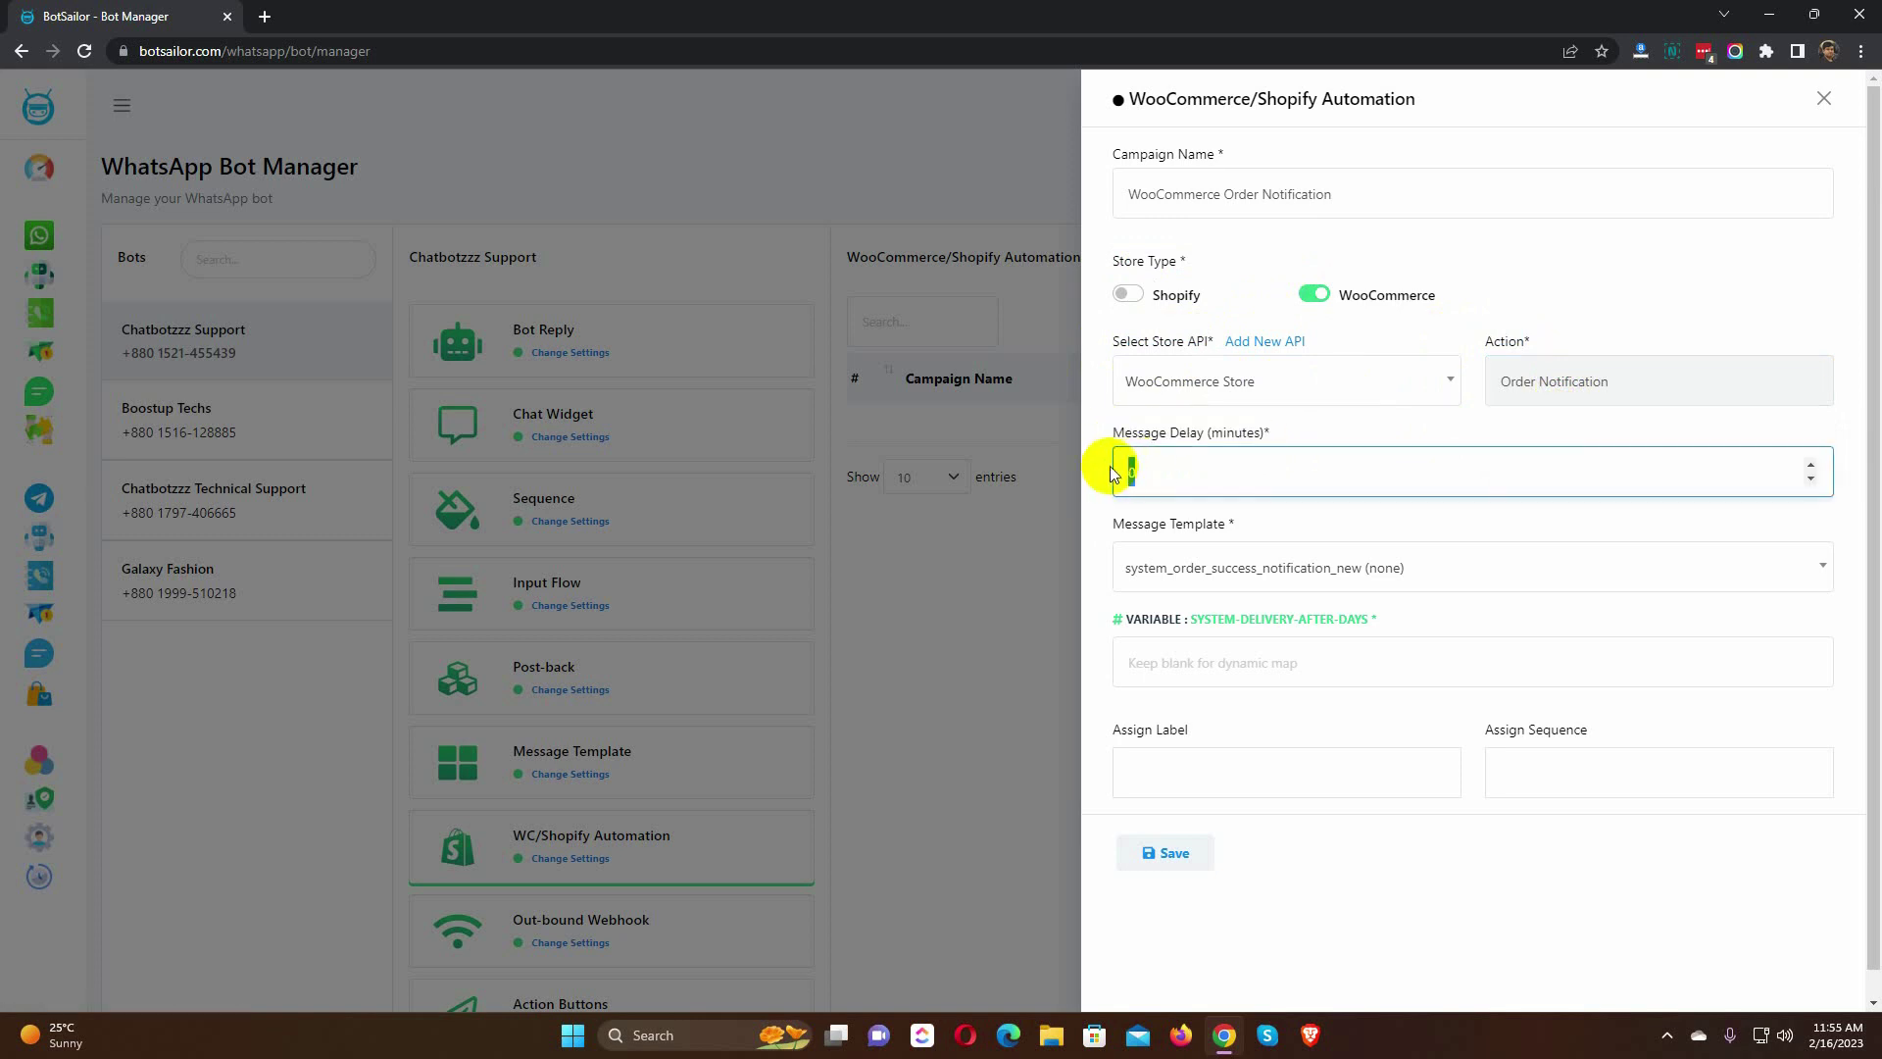
double_click(1117, 468)
drag(1113, 532, 1204, 527)
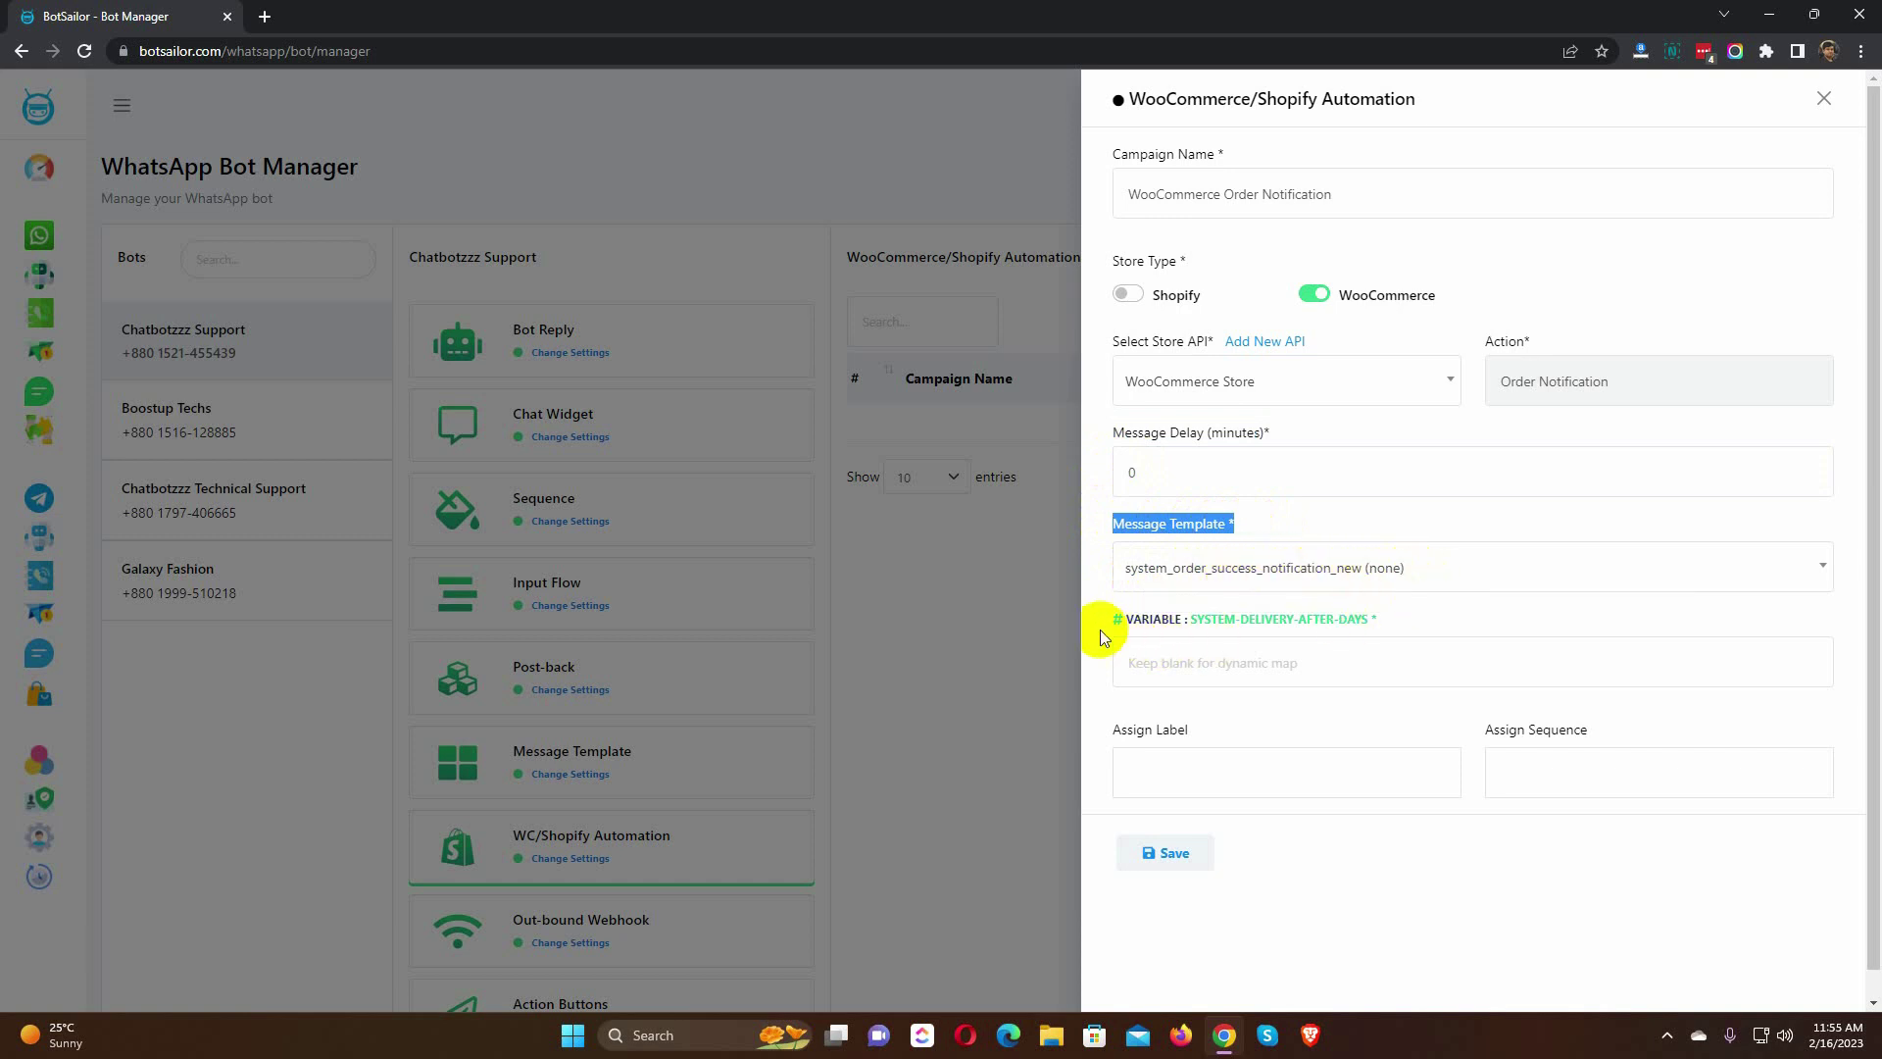
drag(1096, 621, 1390, 628)
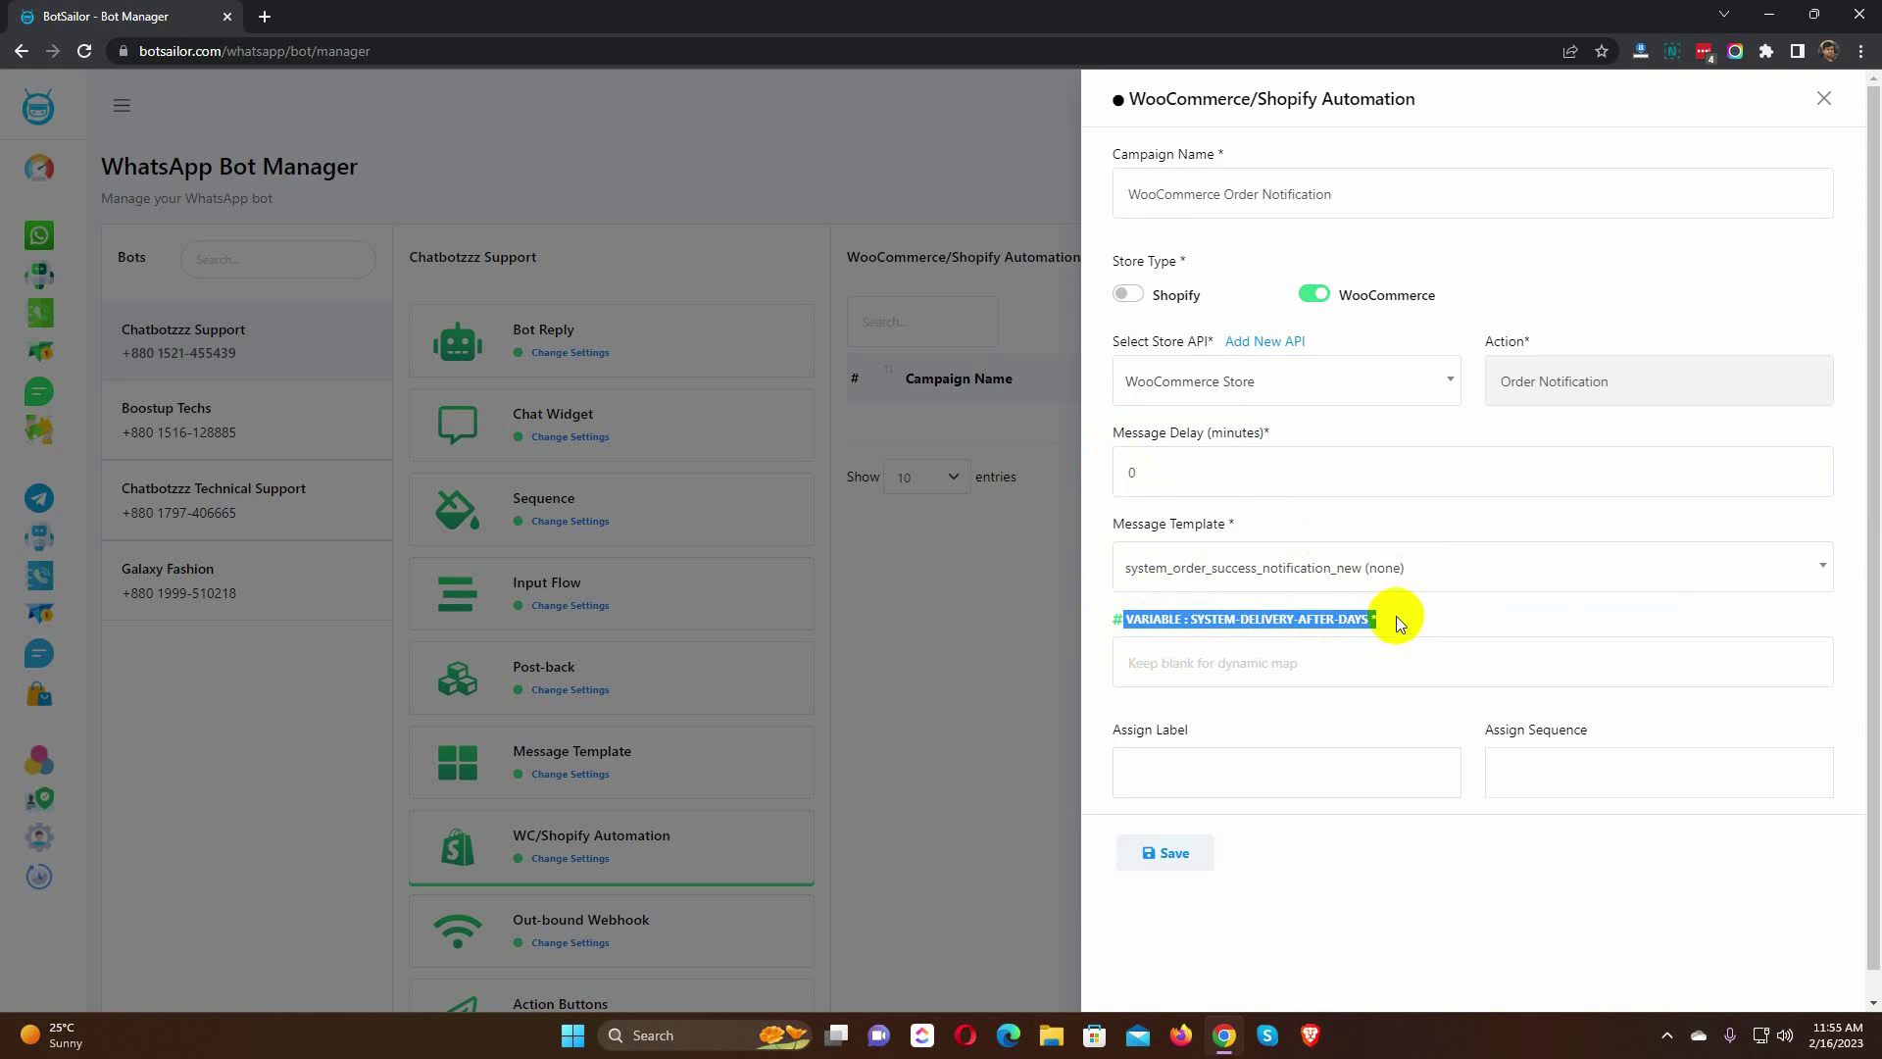
click(1395, 615)
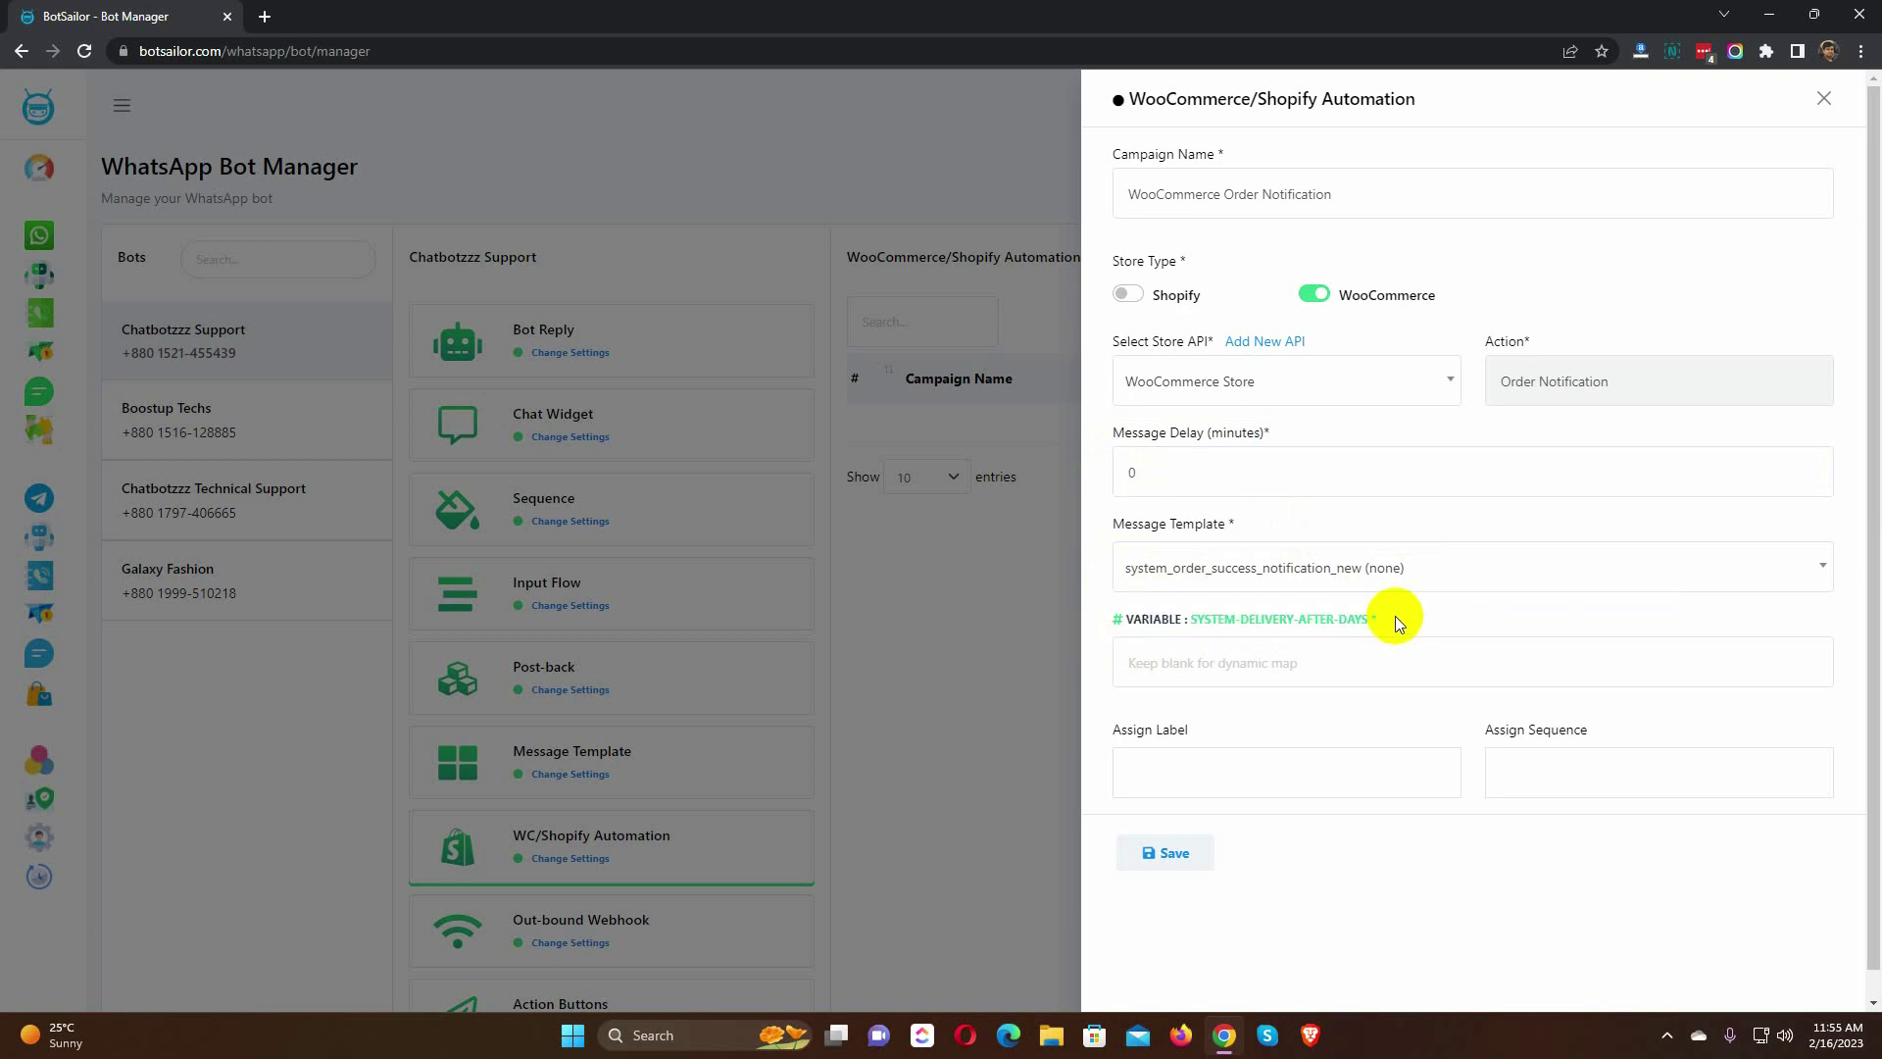
click(1182, 658)
text(3)
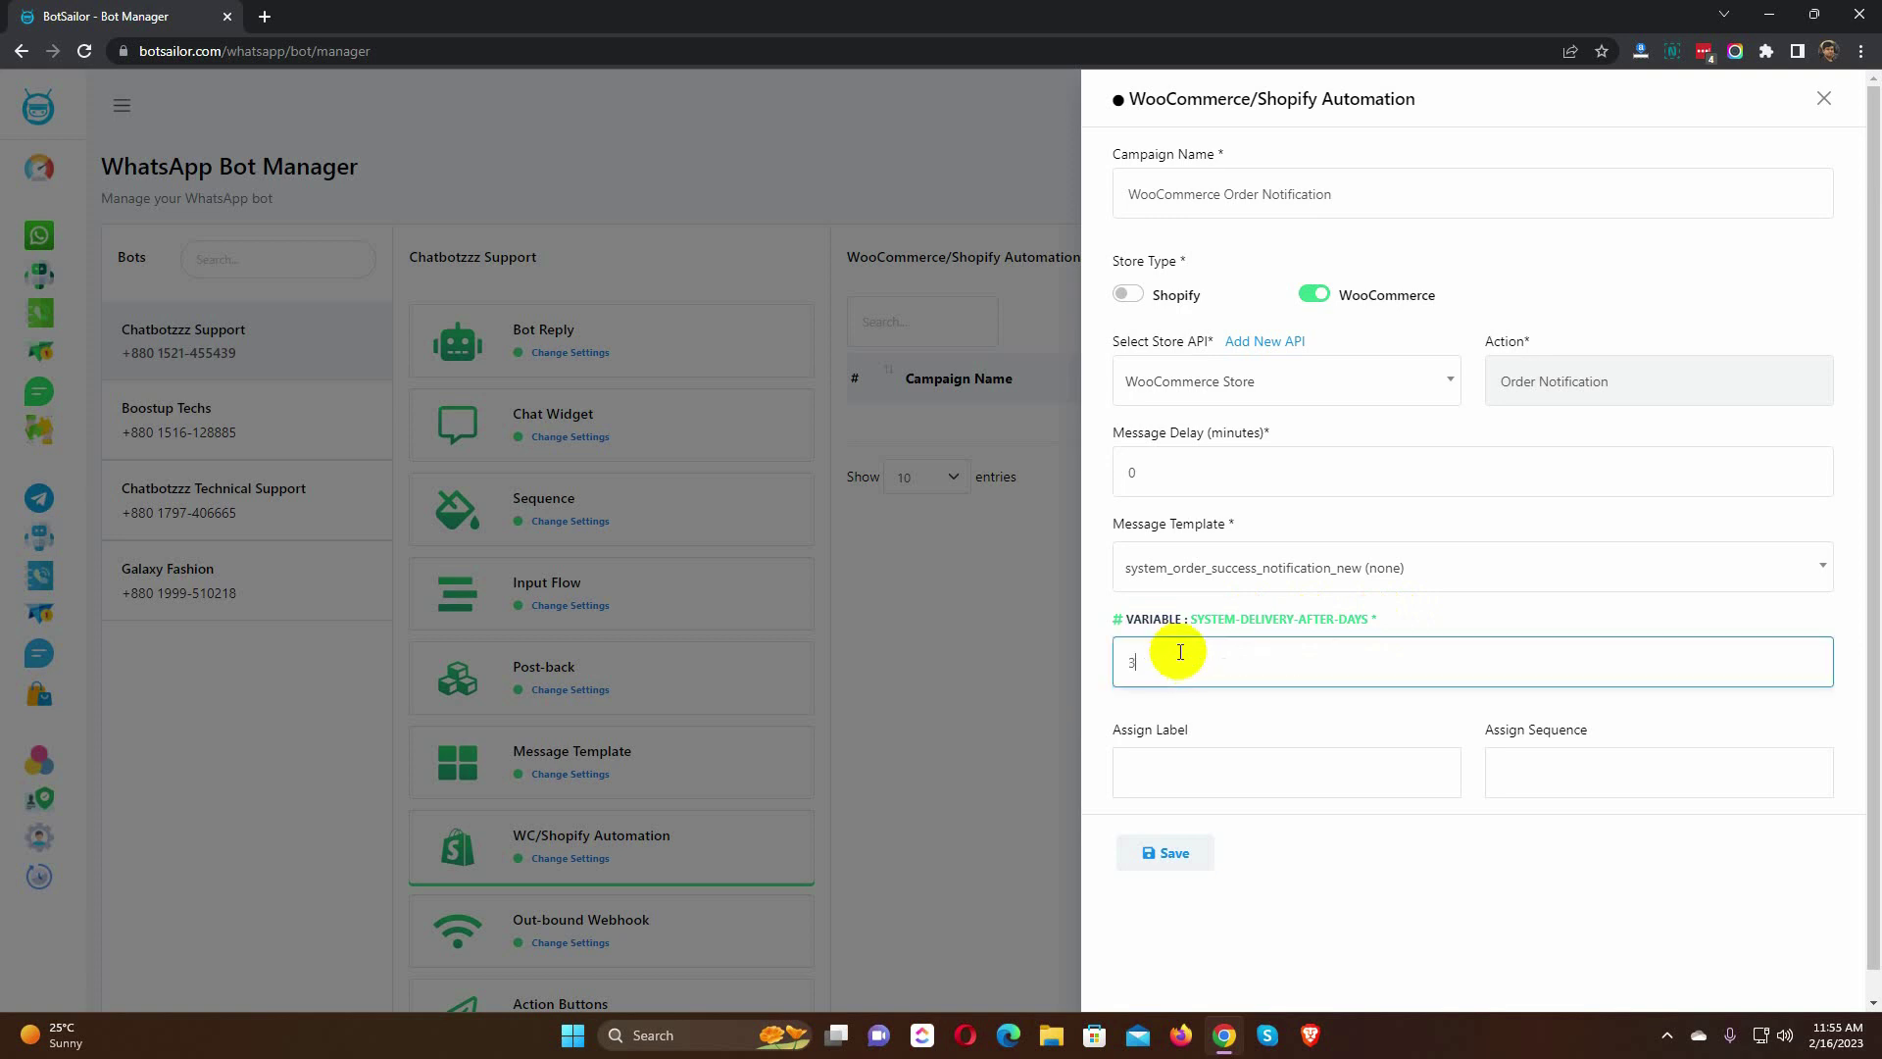
click(1098, 701)
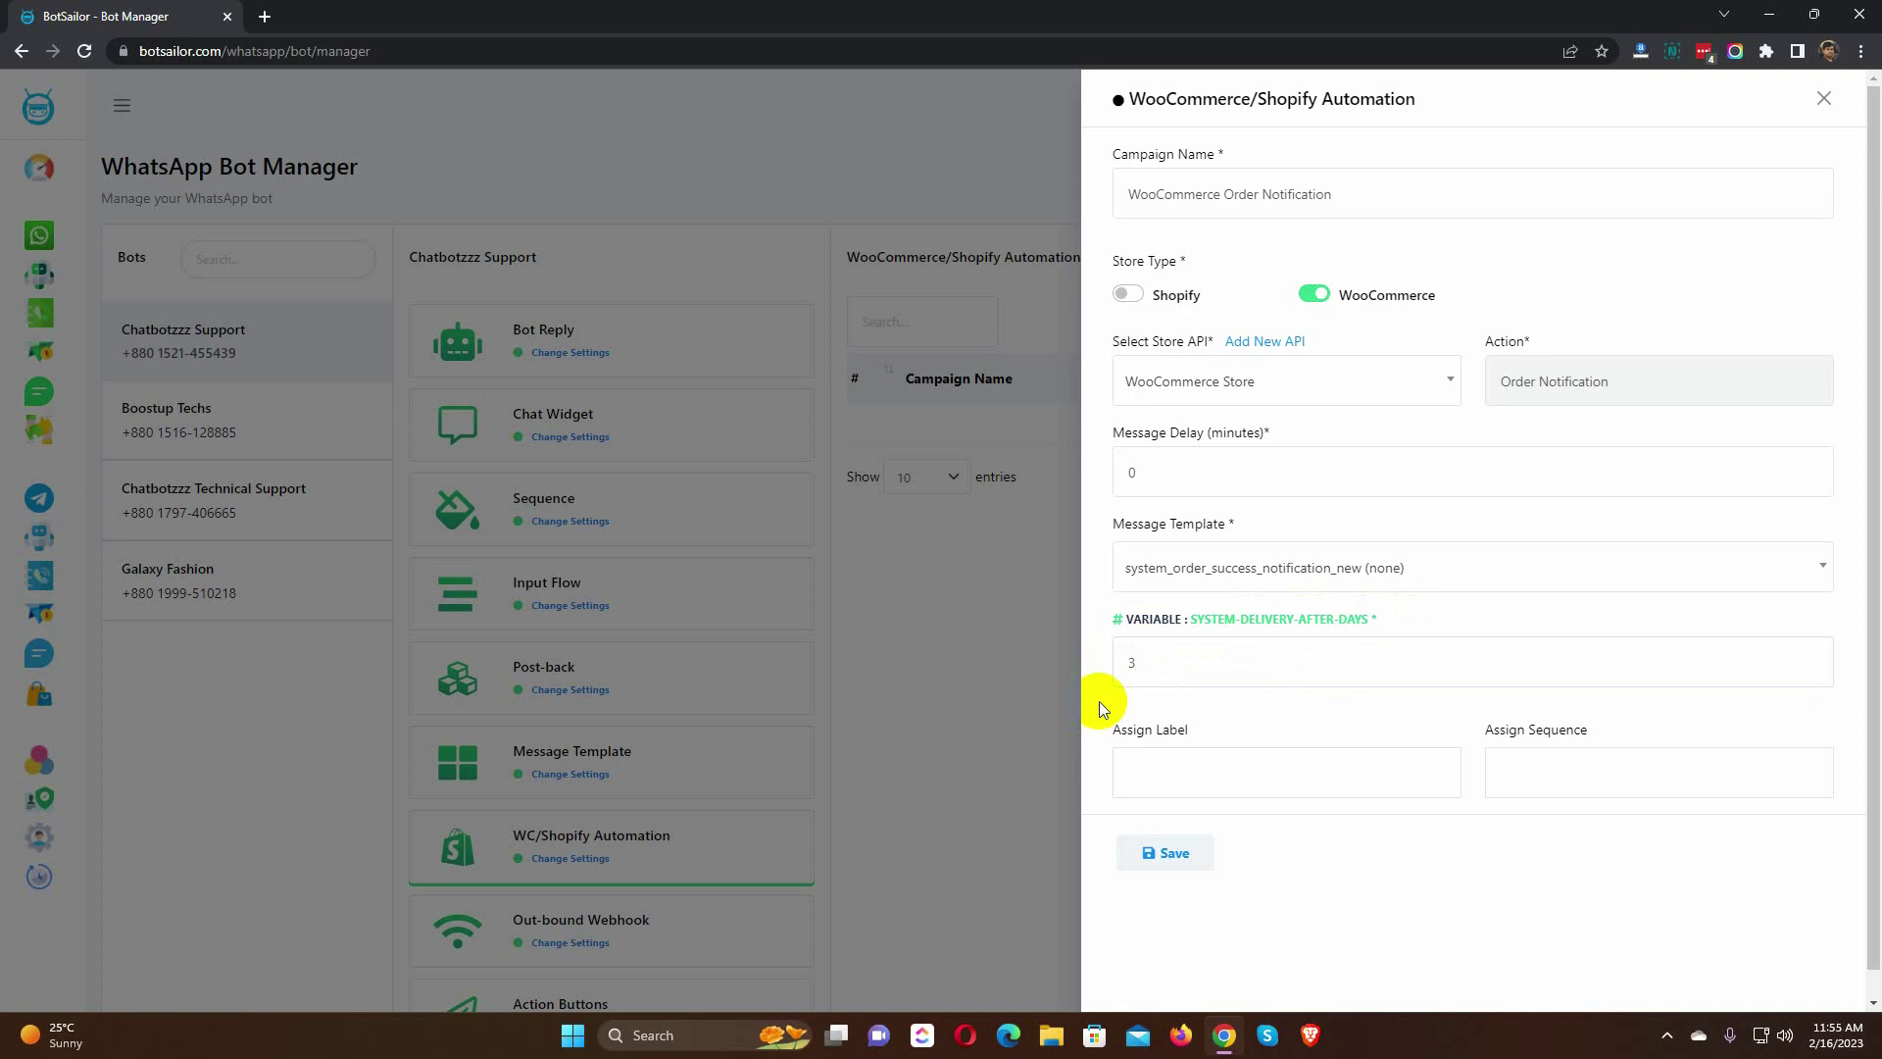
Assign the Purchased label and Daily Sequence, then save the campaign and acknowledge the success message.
drag(1108, 735, 1208, 731)
drag(1480, 729, 1611, 733)
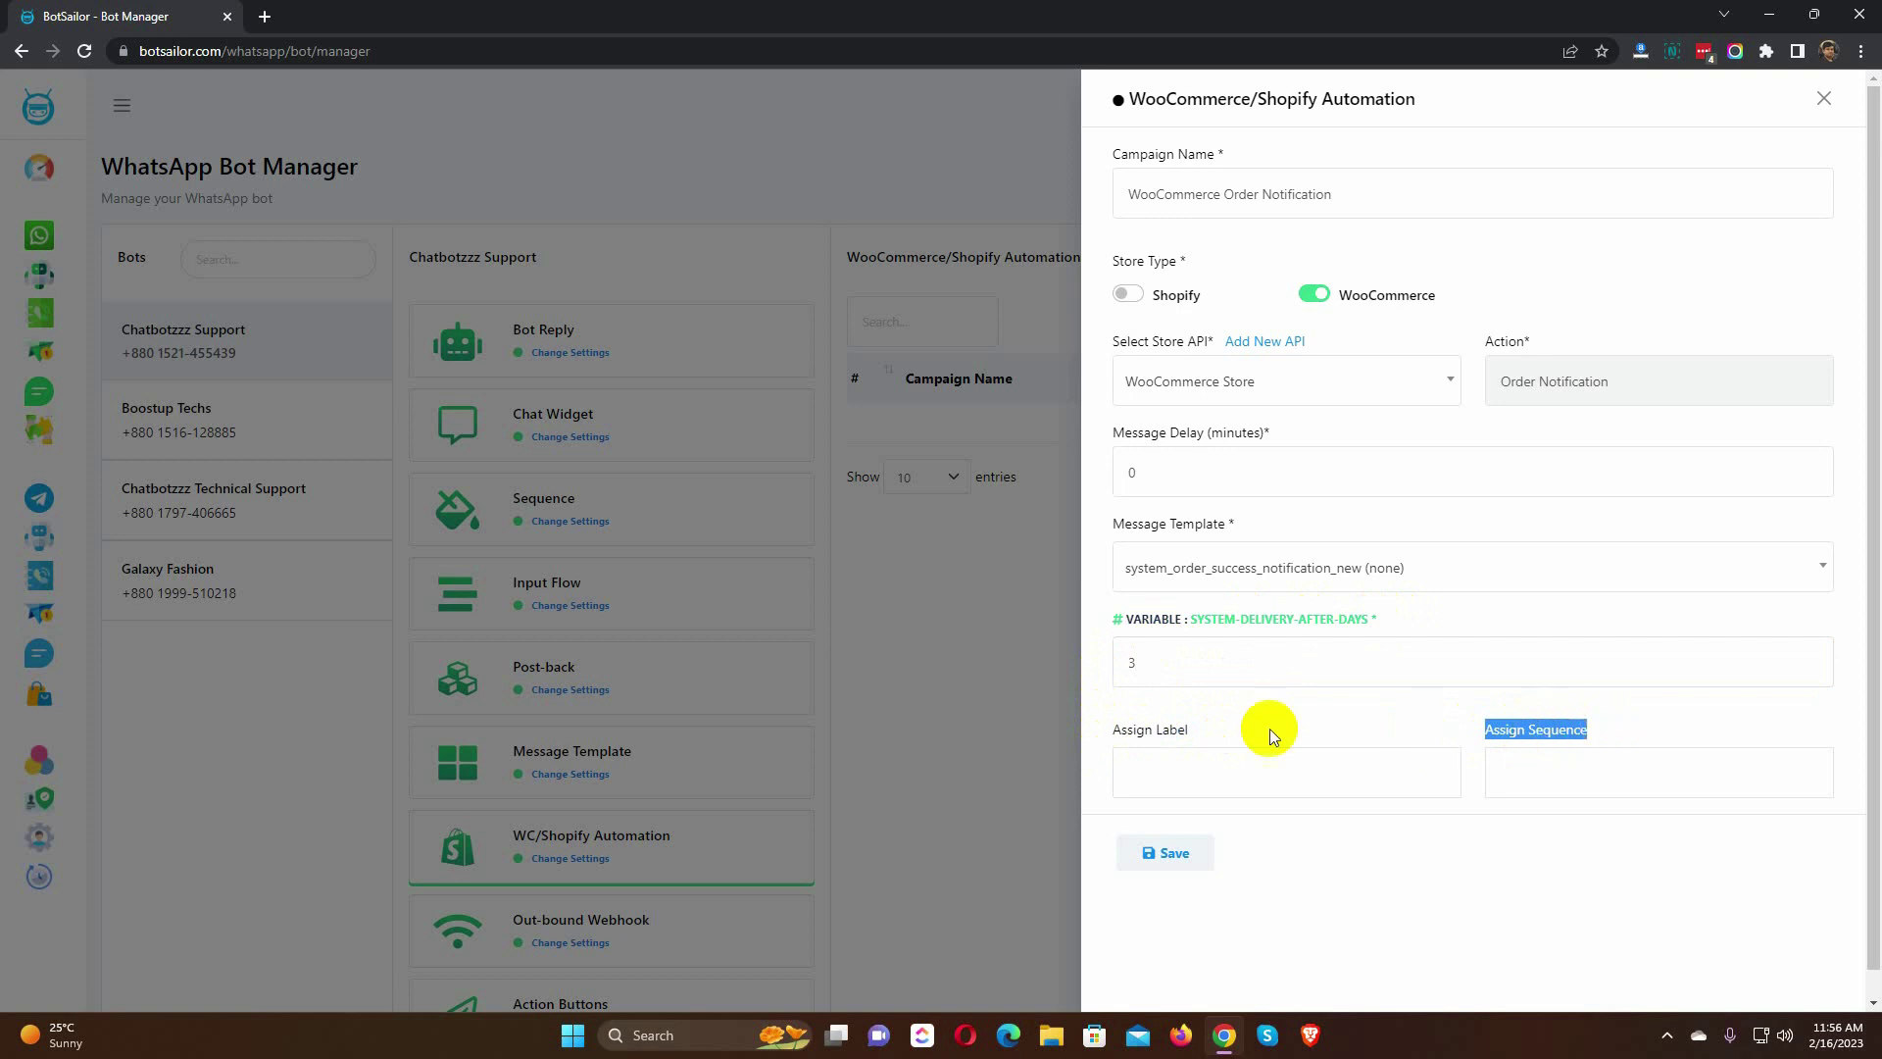
click(1193, 772)
click(1180, 805)
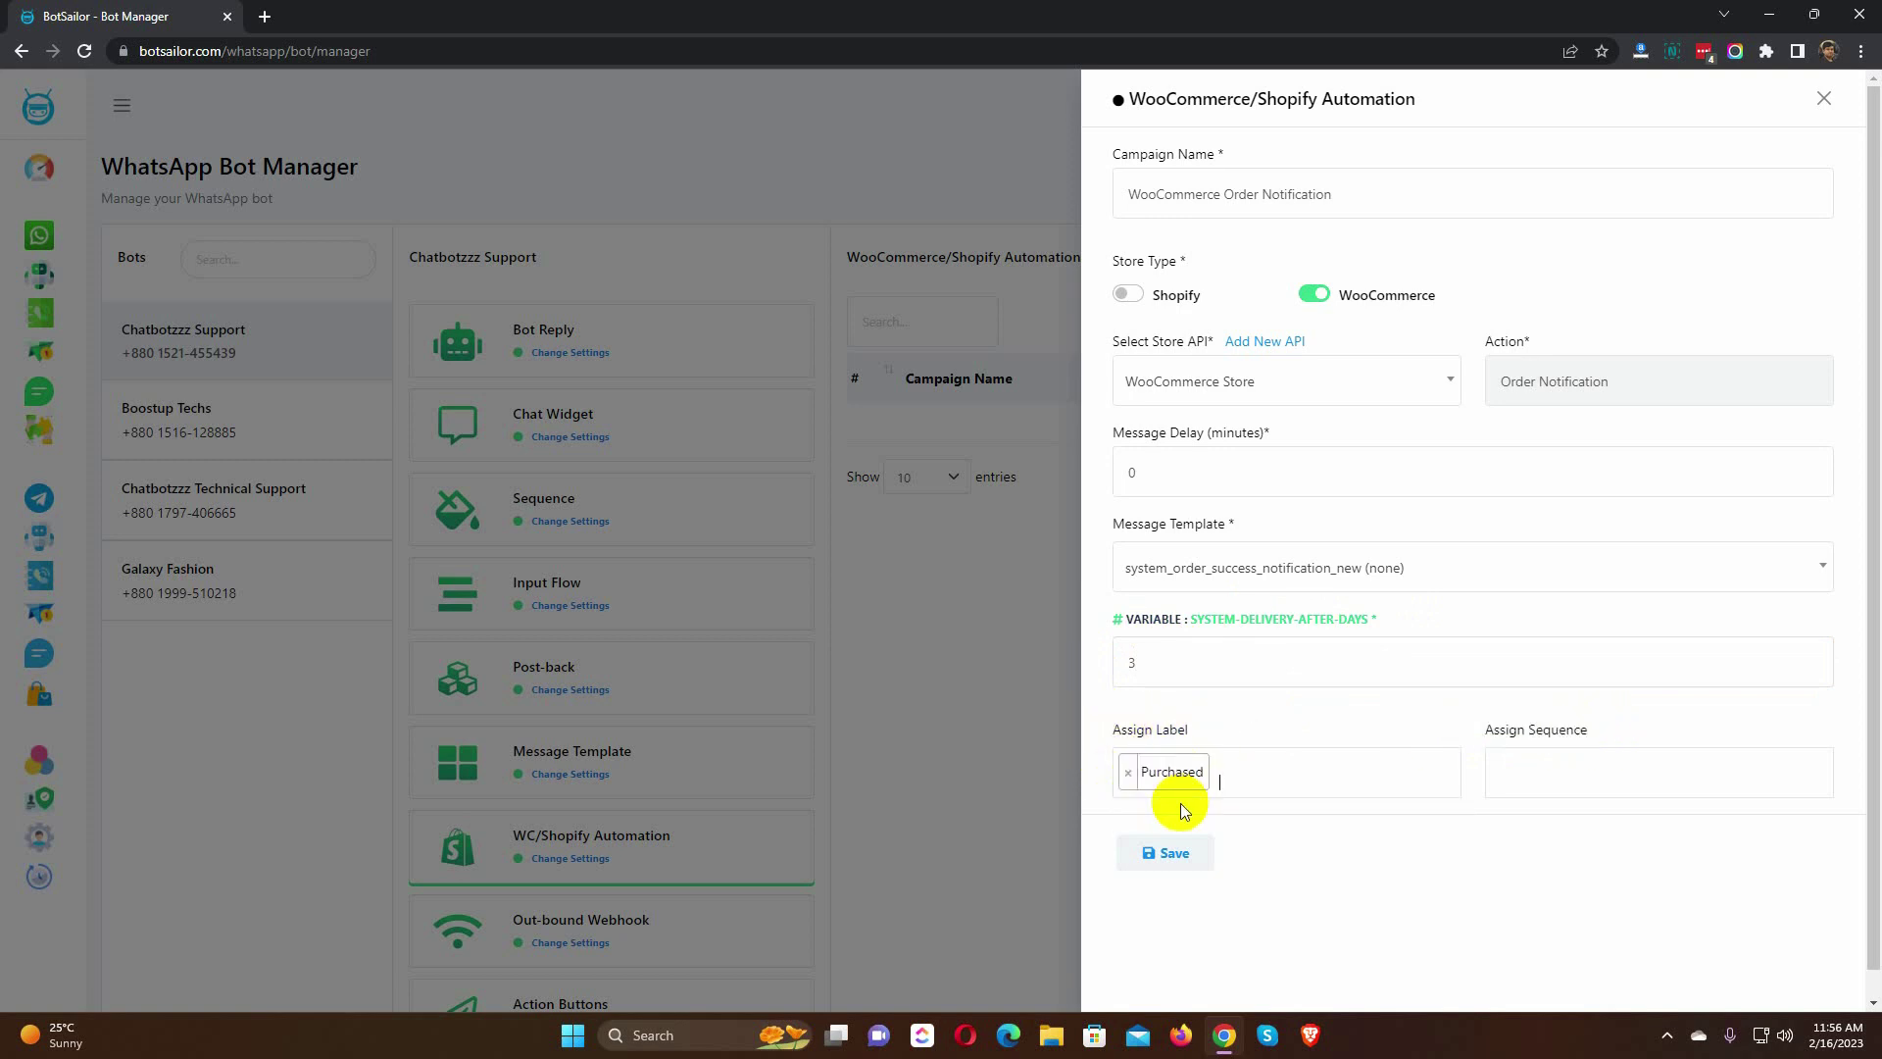
click(1520, 776)
click(1526, 818)
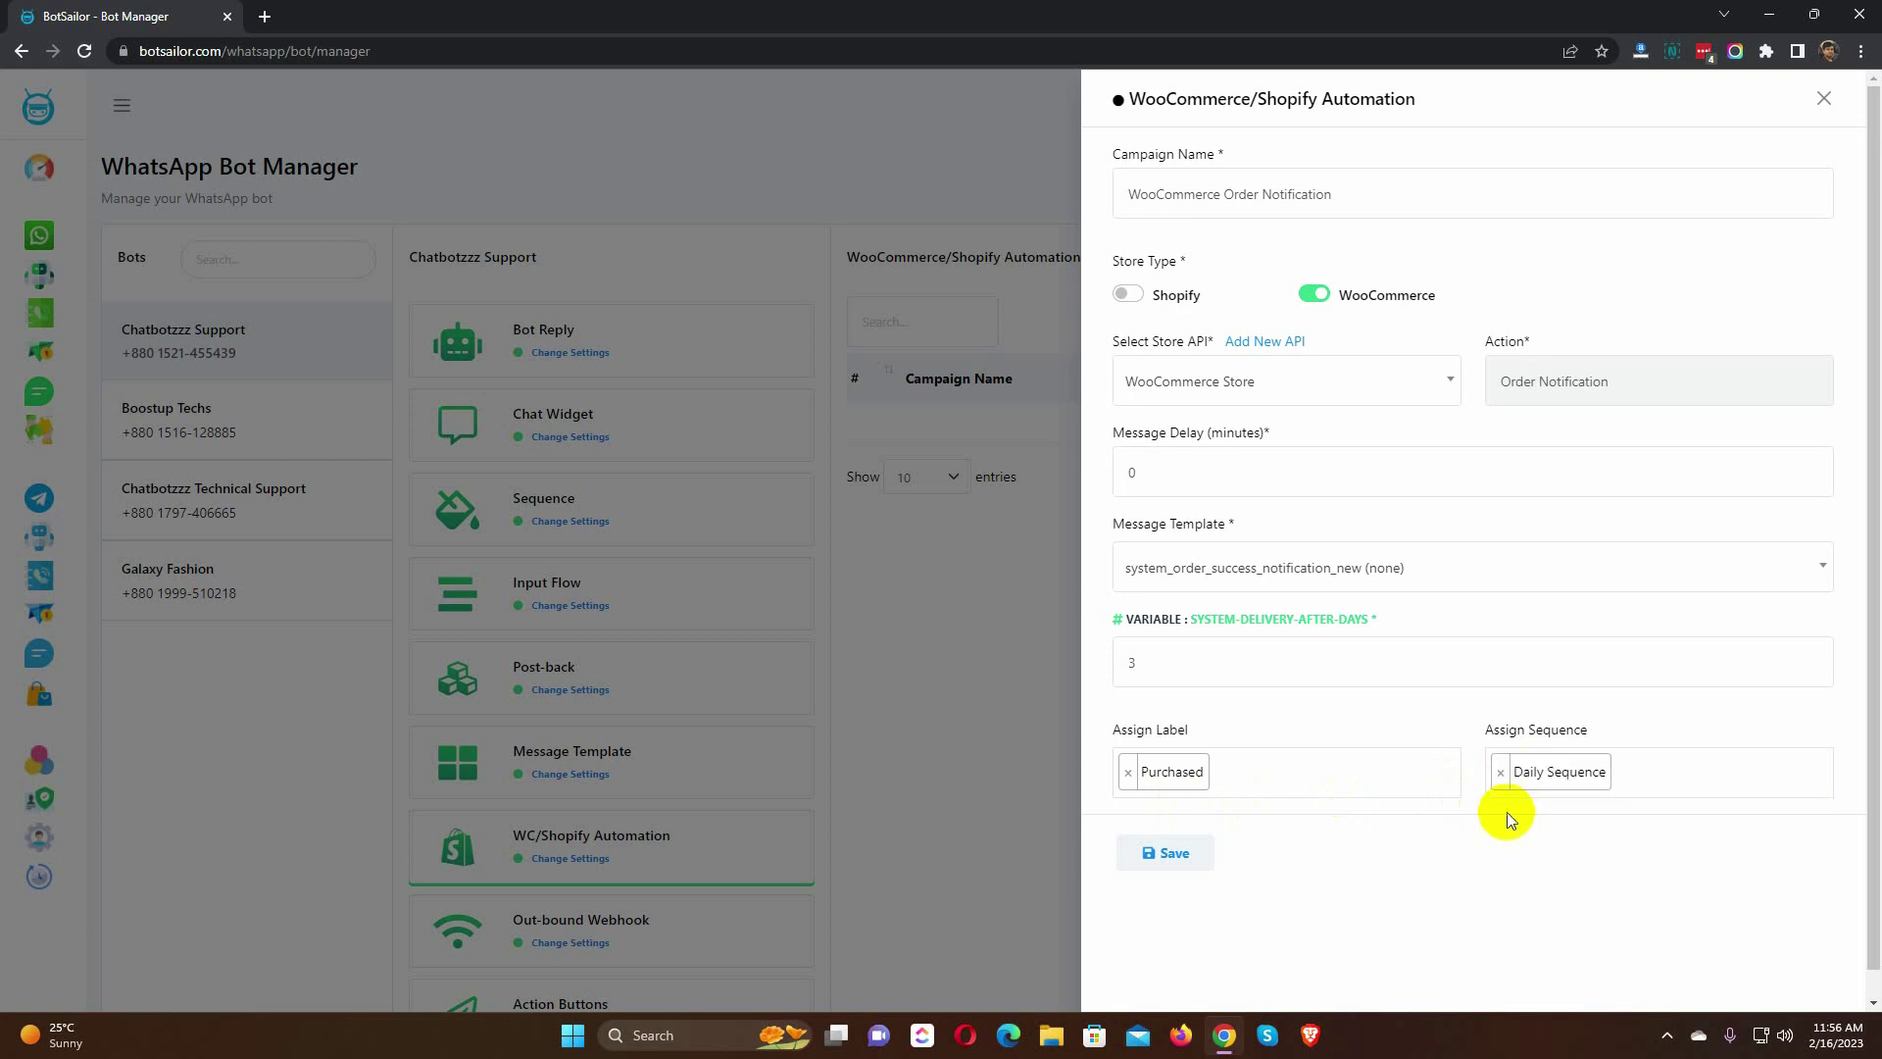
click(1166, 855)
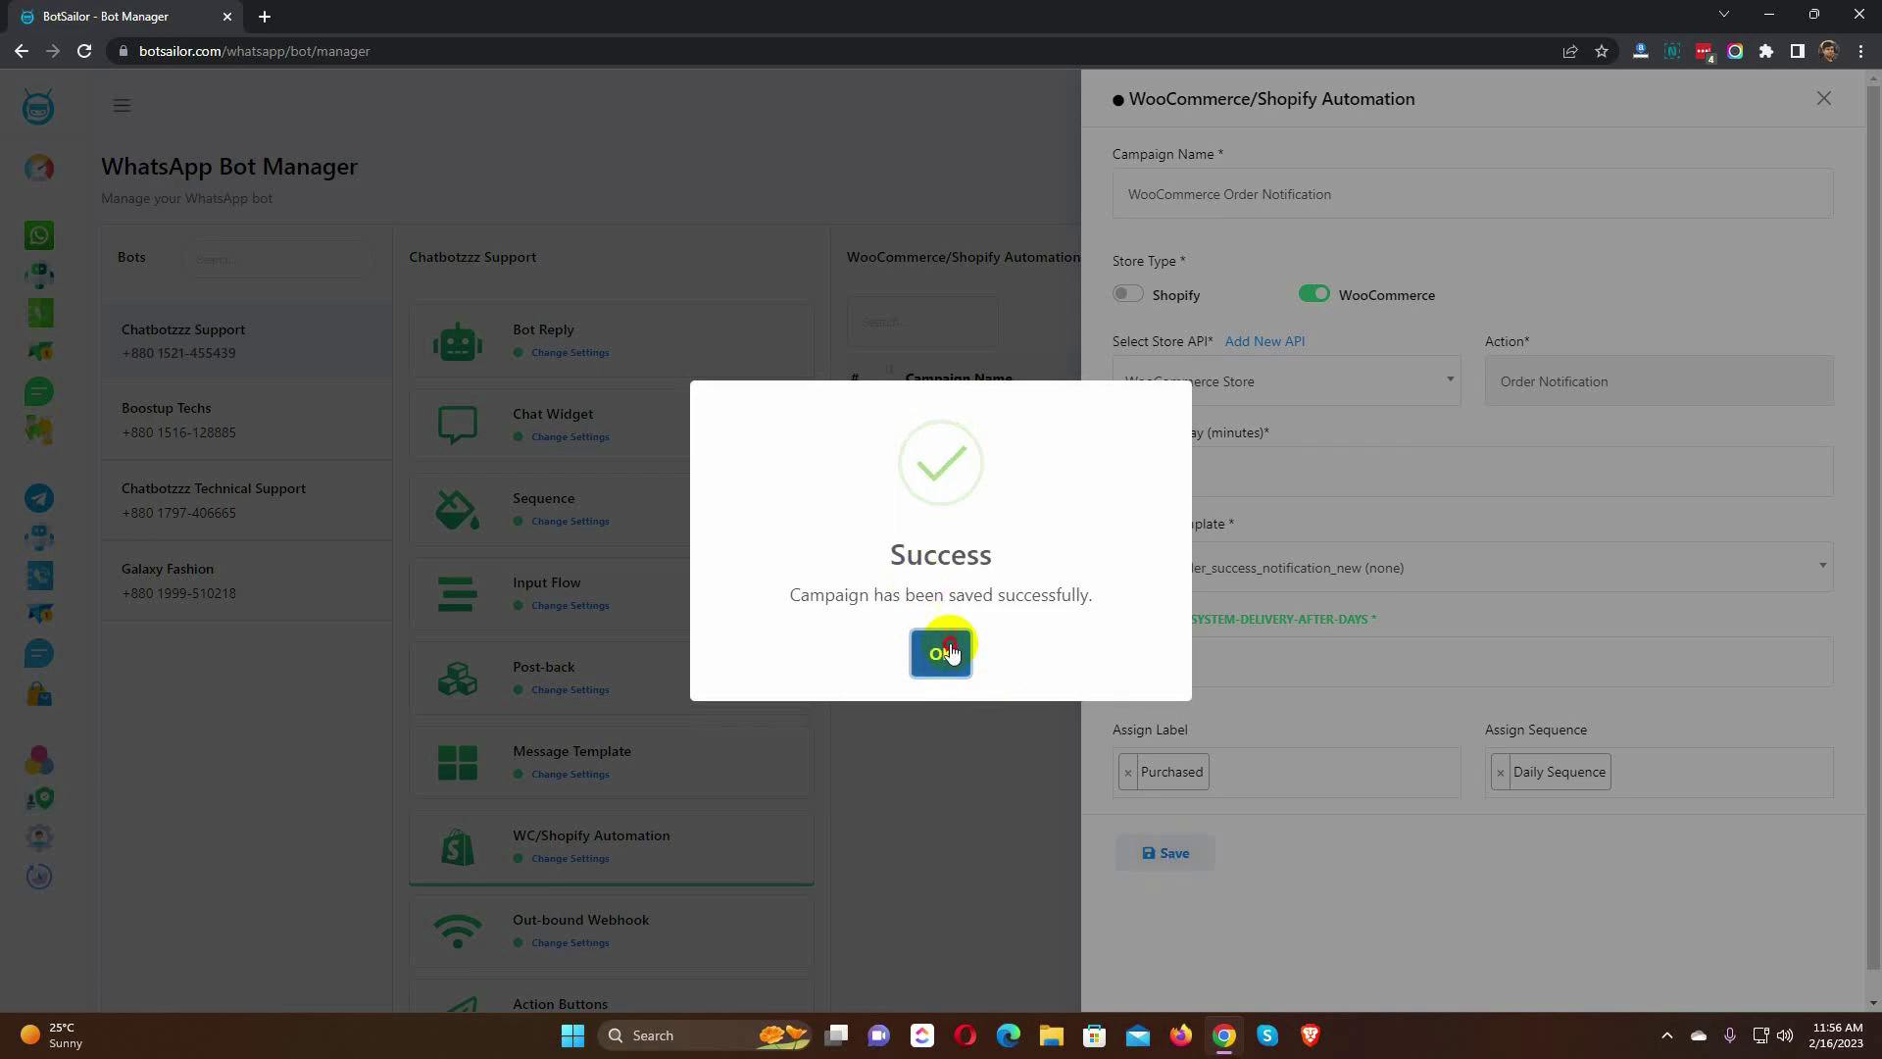
click(947, 647)
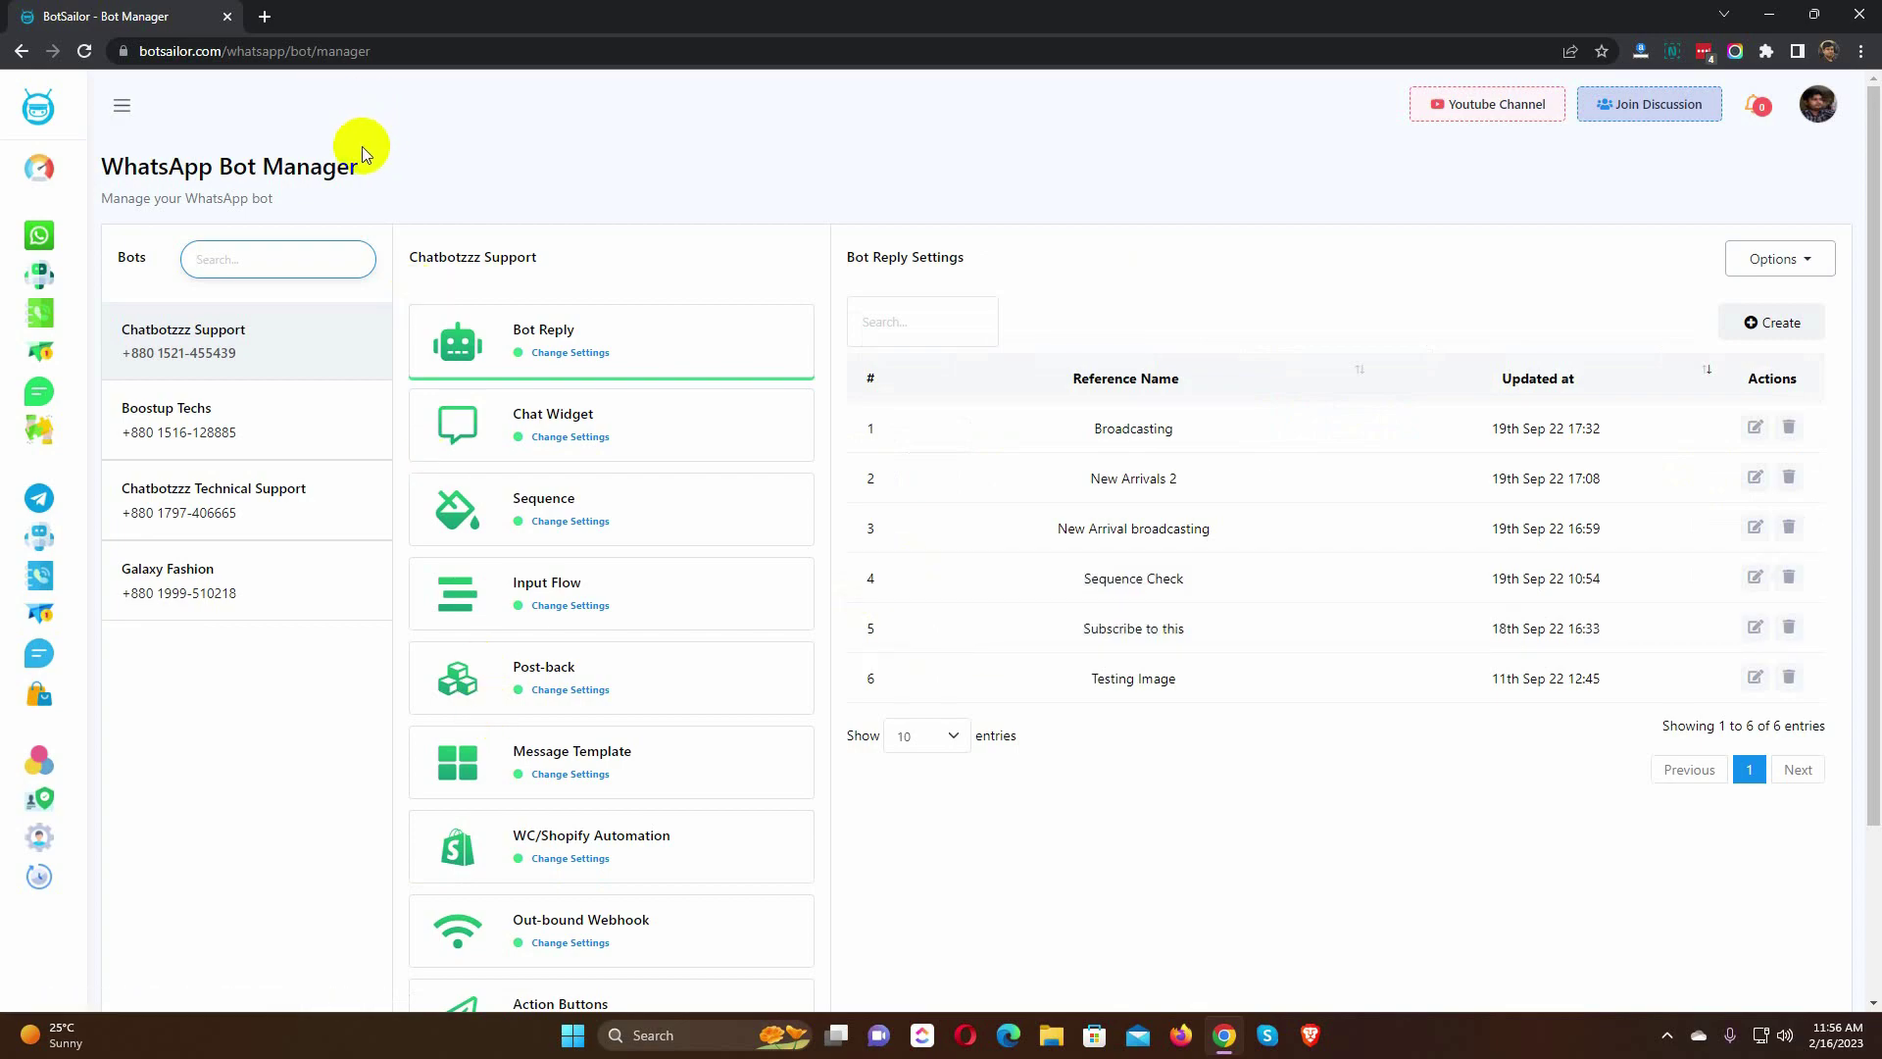
Open chatbotzzz.com in a new tab and add the Frock from the shop to the cart.
click(264, 16)
text(chatbo)
key(Return)
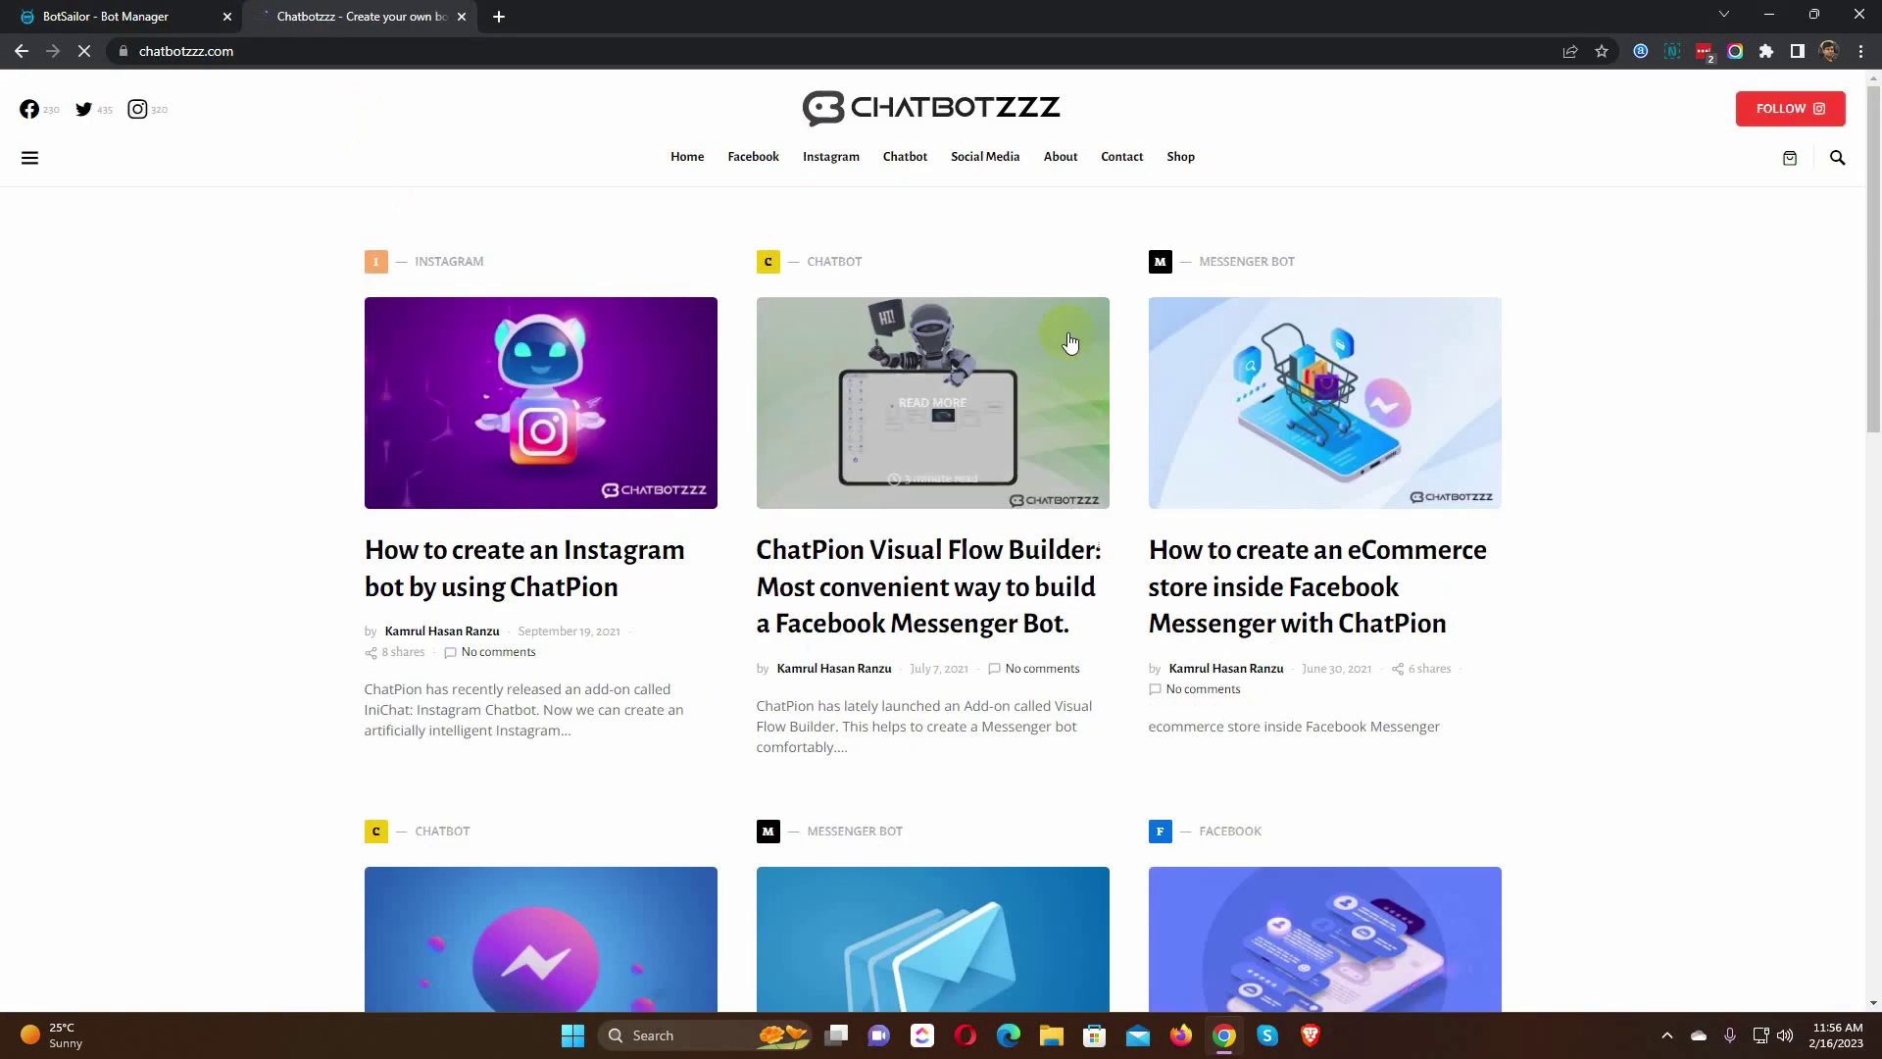
click(1182, 160)
click(1127, 427)
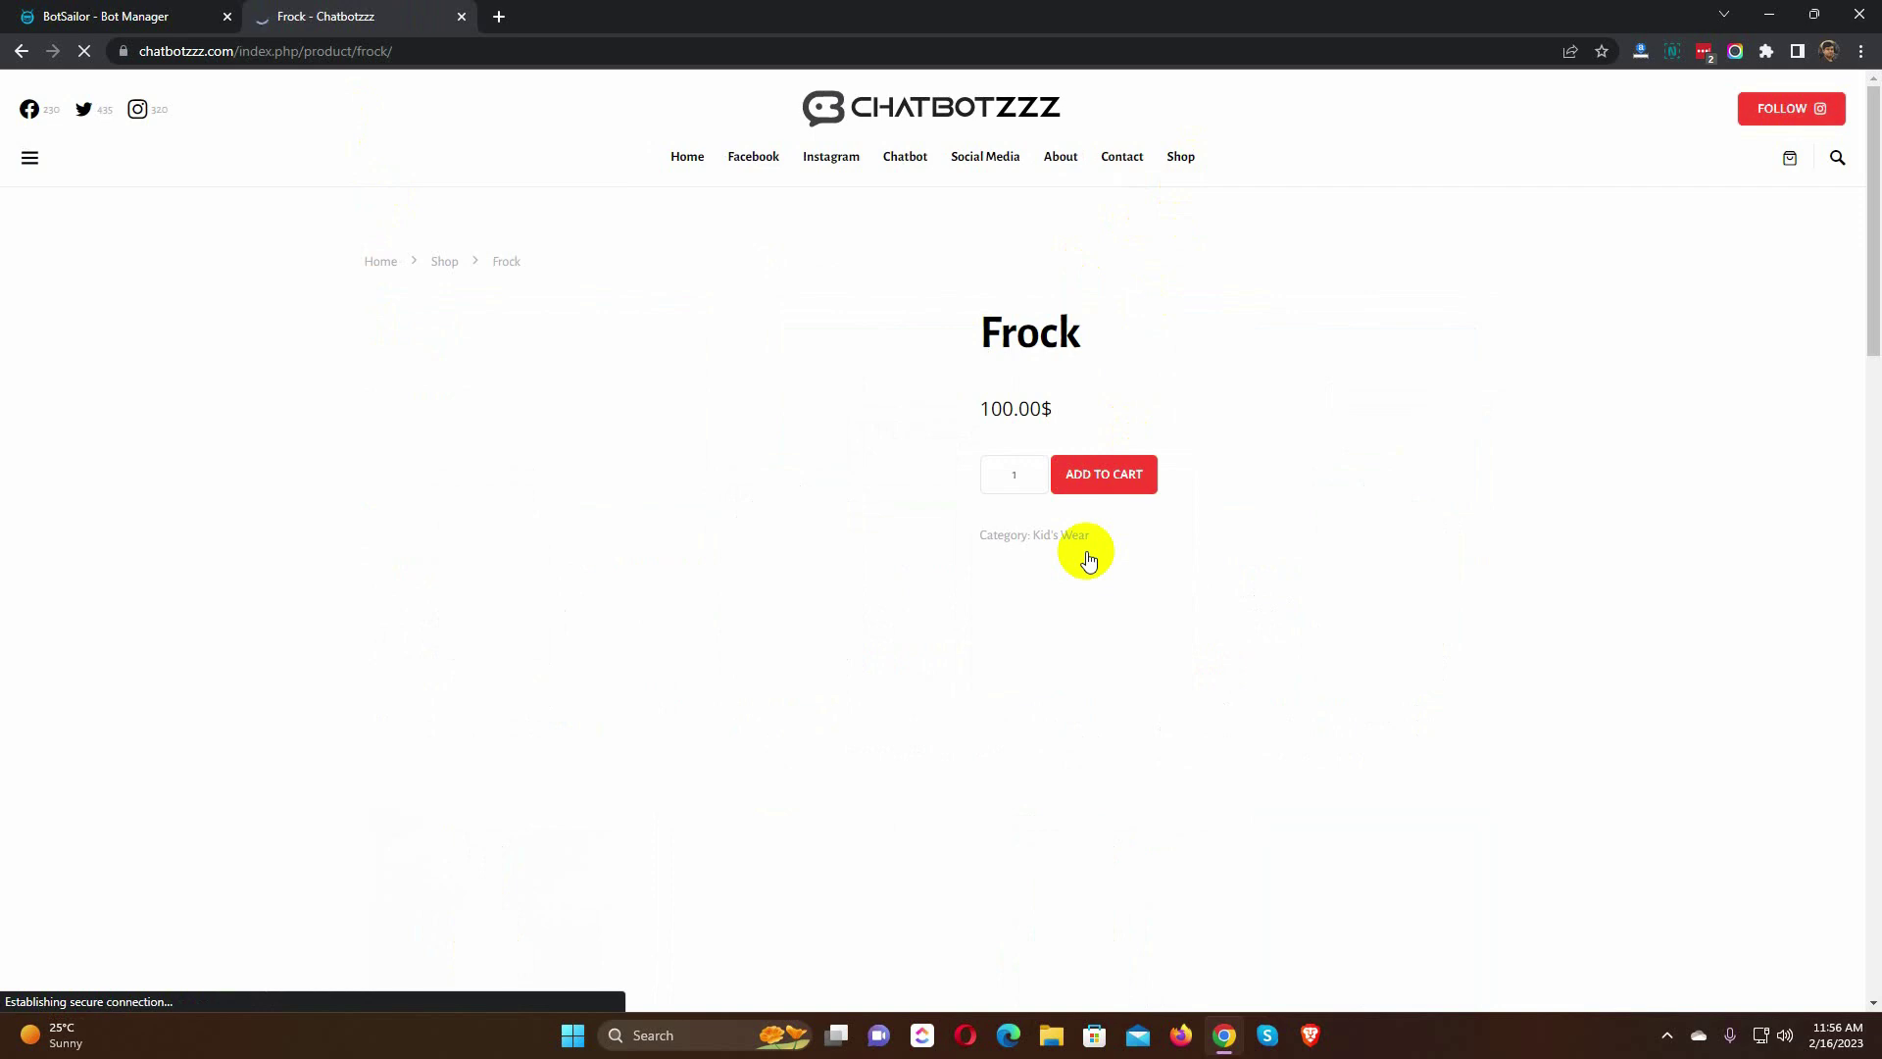
click(1121, 477)
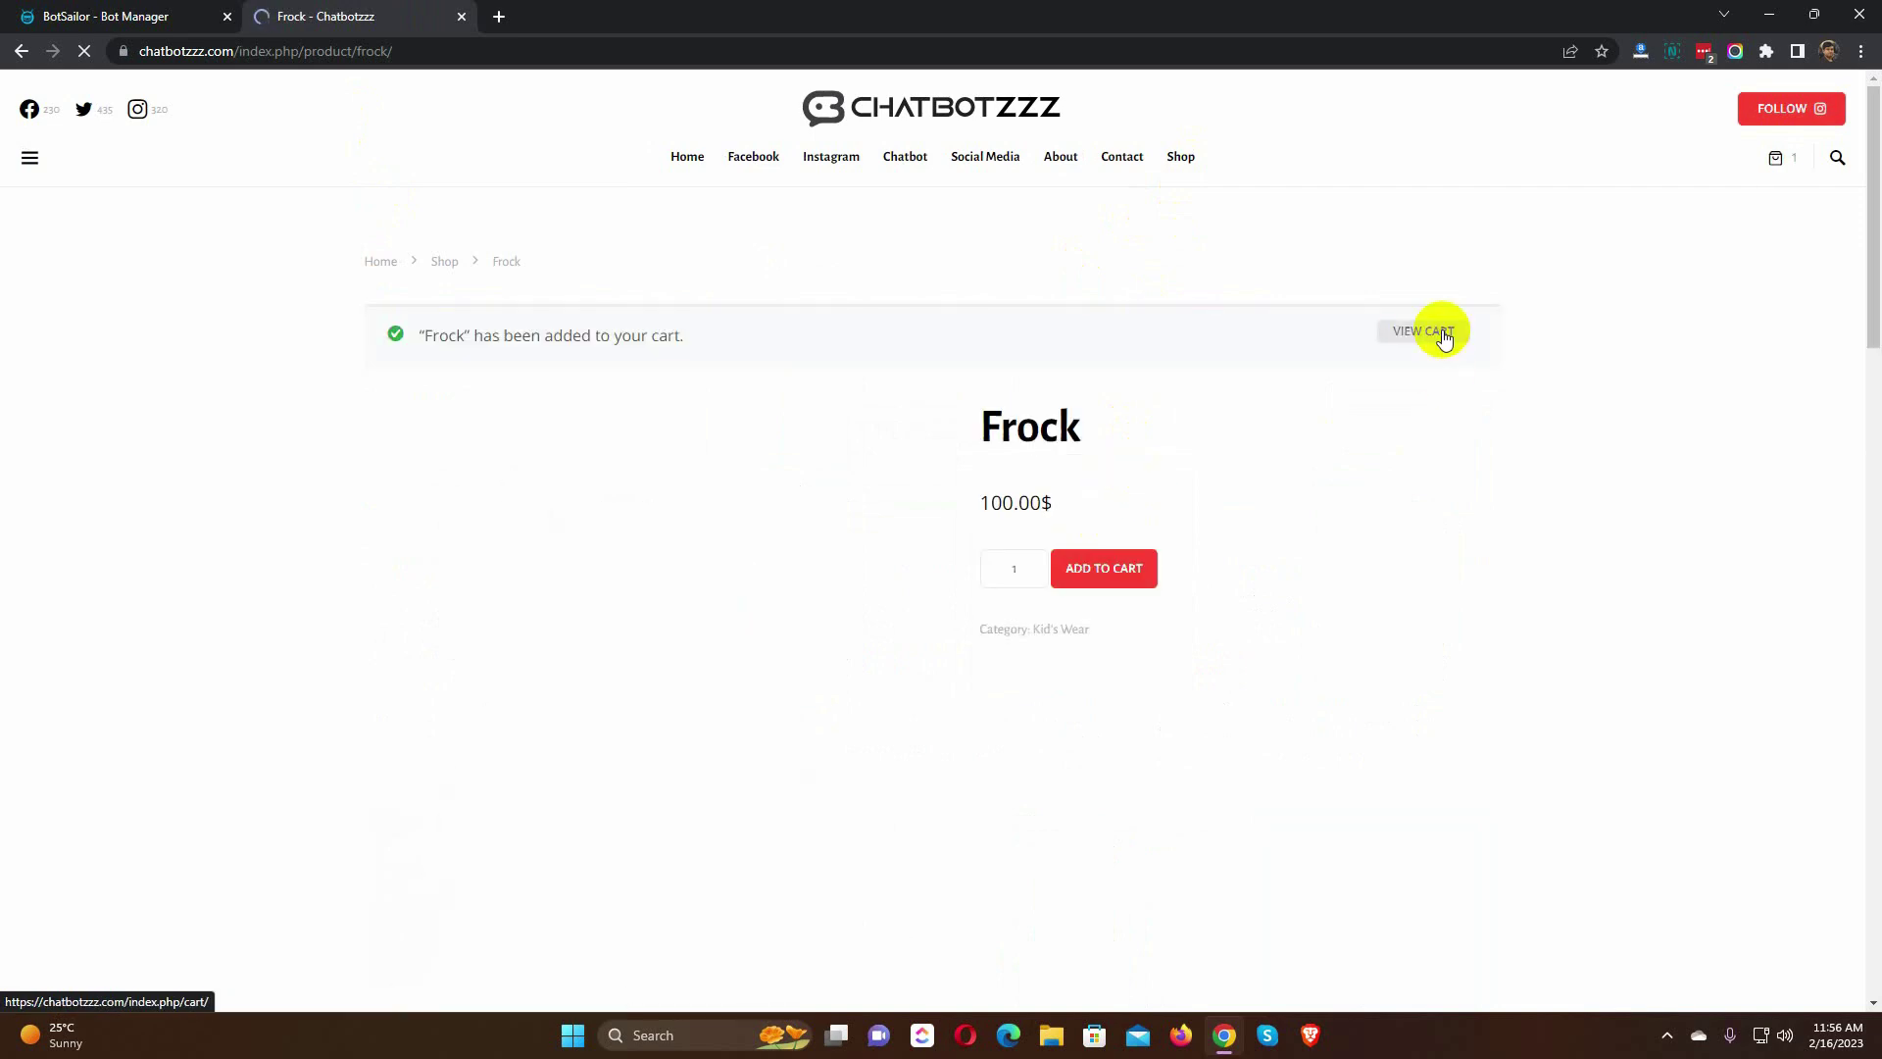
Check out the 100.00$ Frock from the cart with cash on delivery.
click(1444, 334)
click(966, 762)
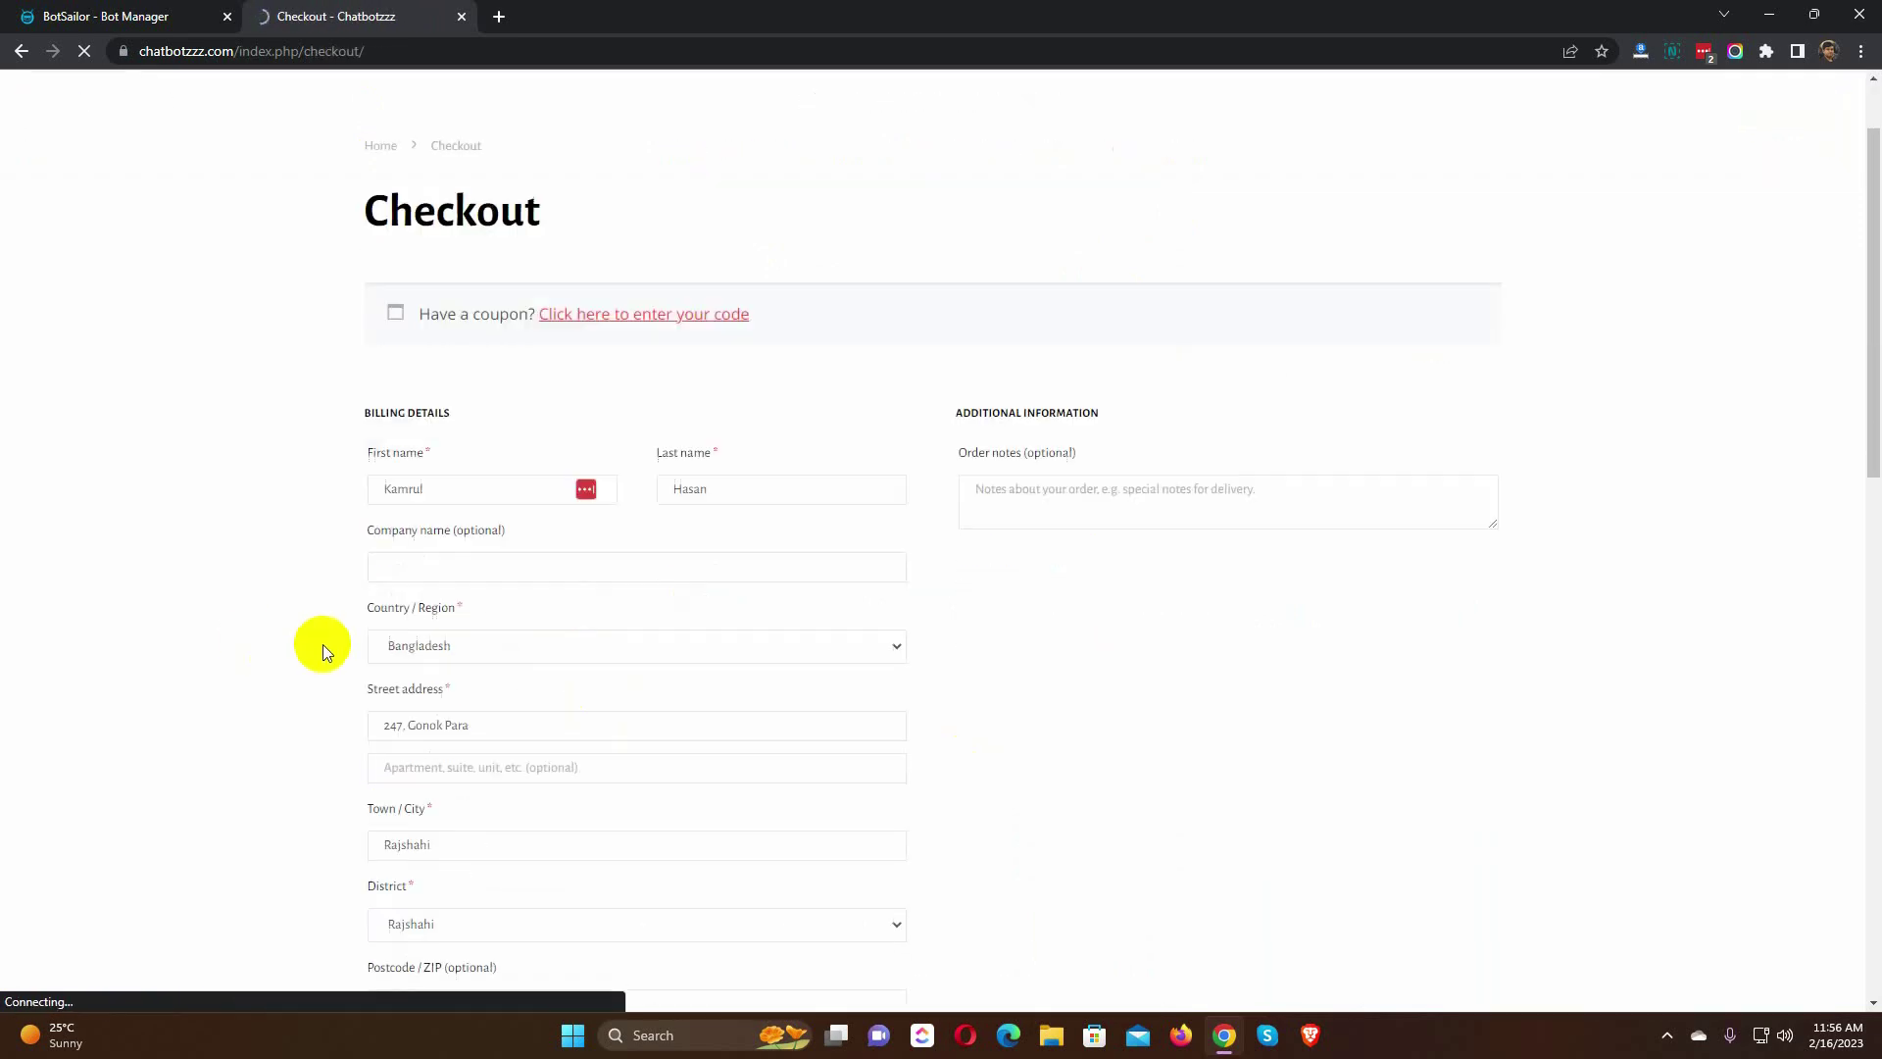
scroll(319, 647, down, 8)
scroll(1076, 761, down, 3)
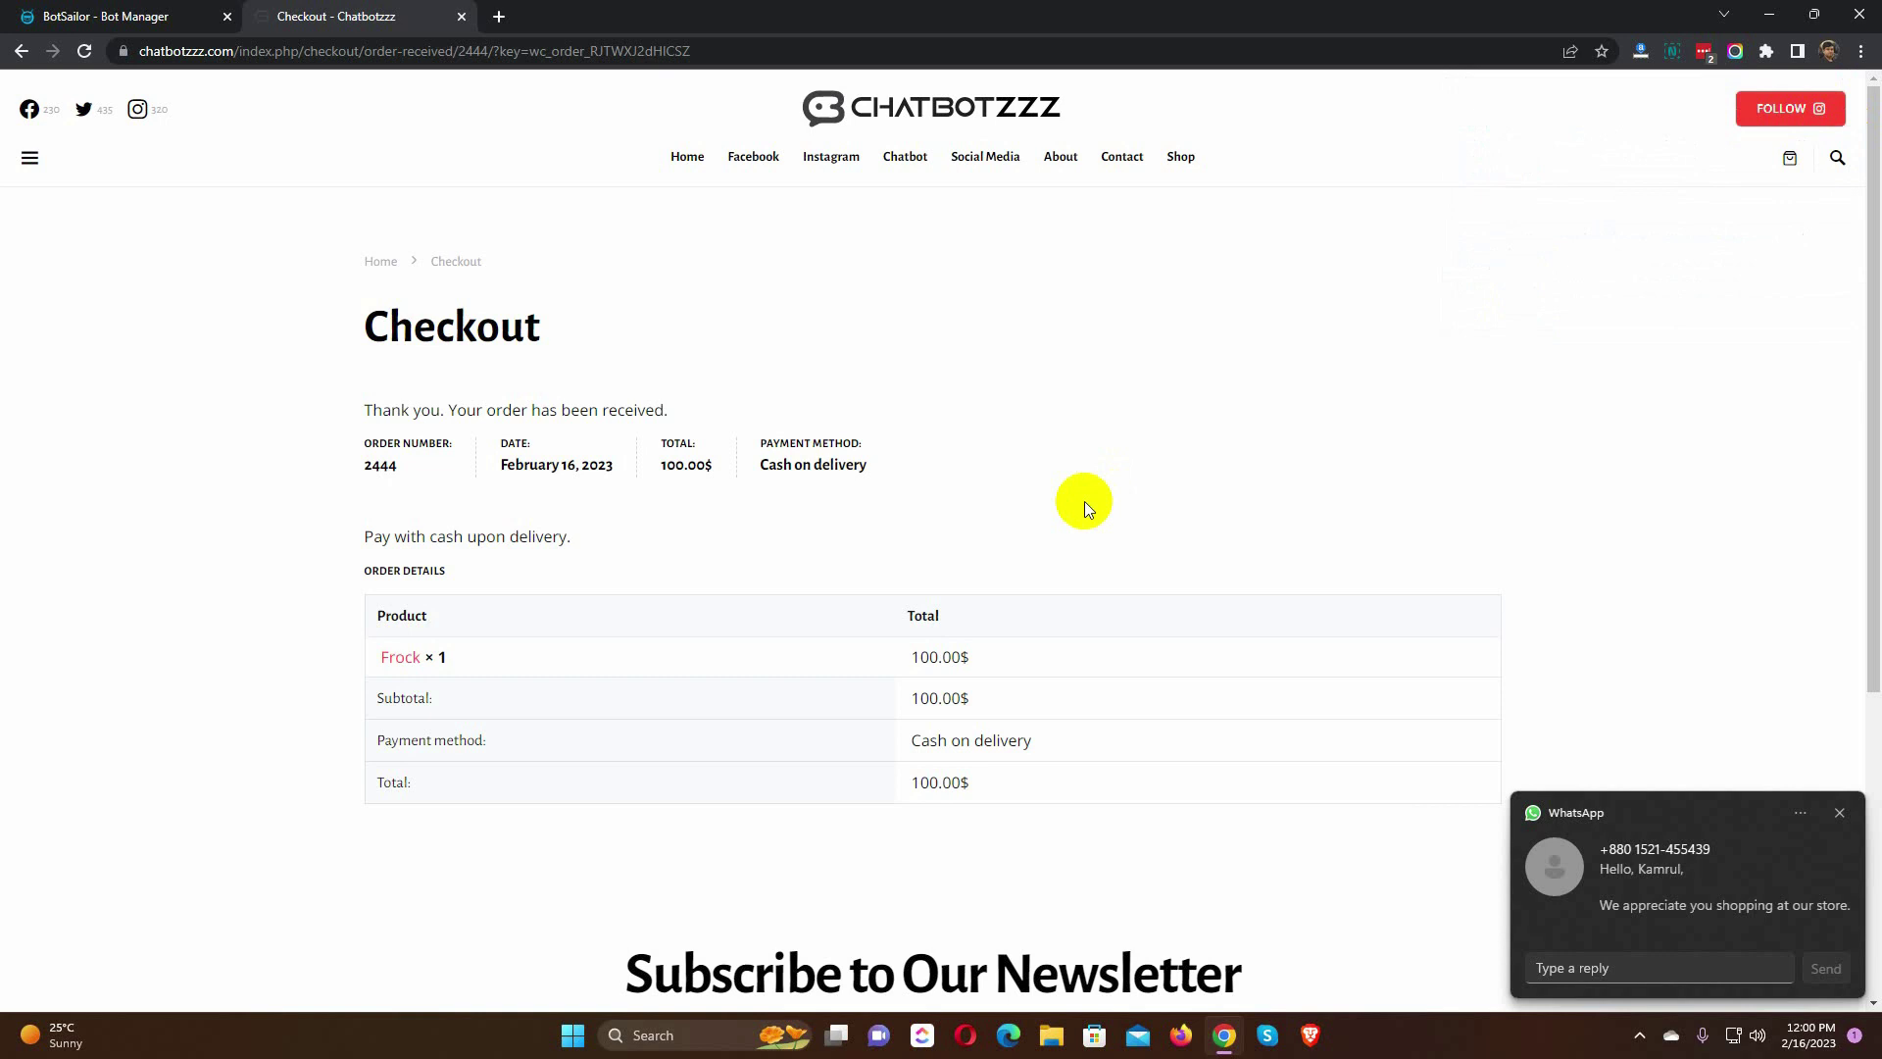
Open the WhatsApp notification with the USD 100.00 Frock order message.
click(1693, 903)
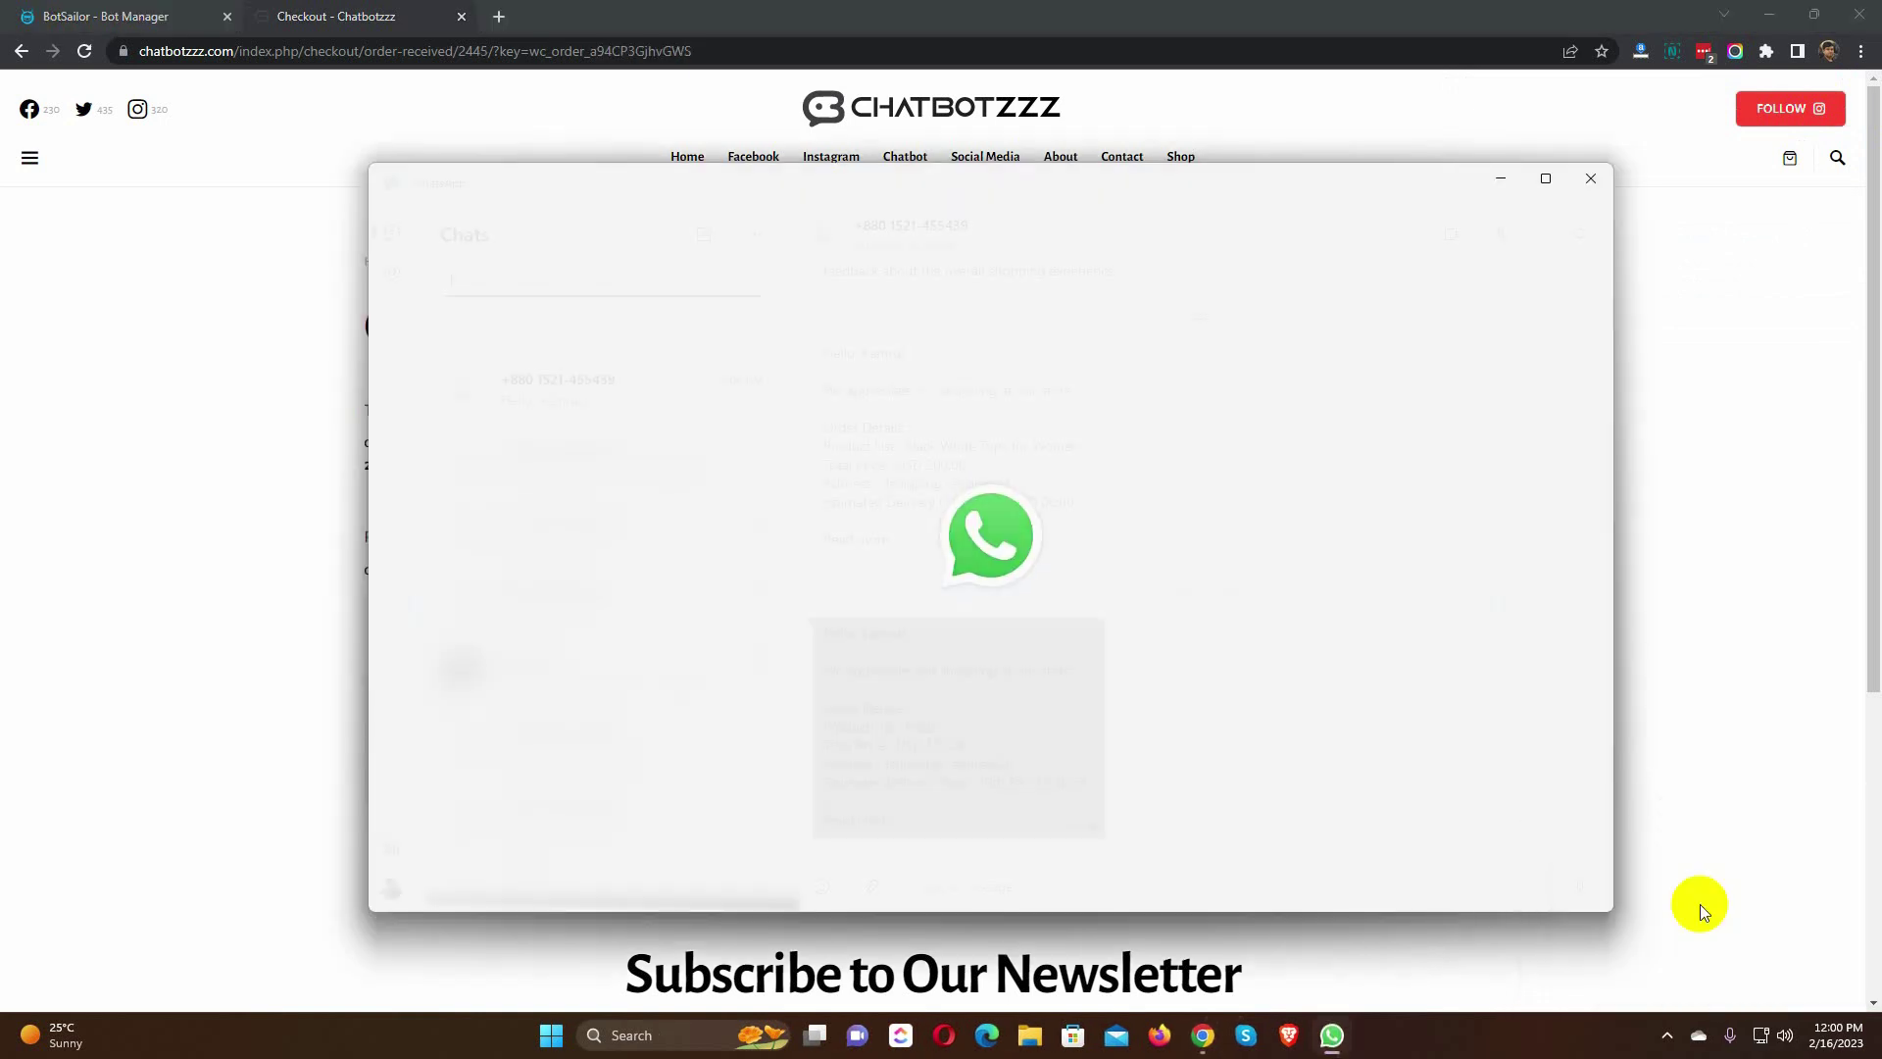